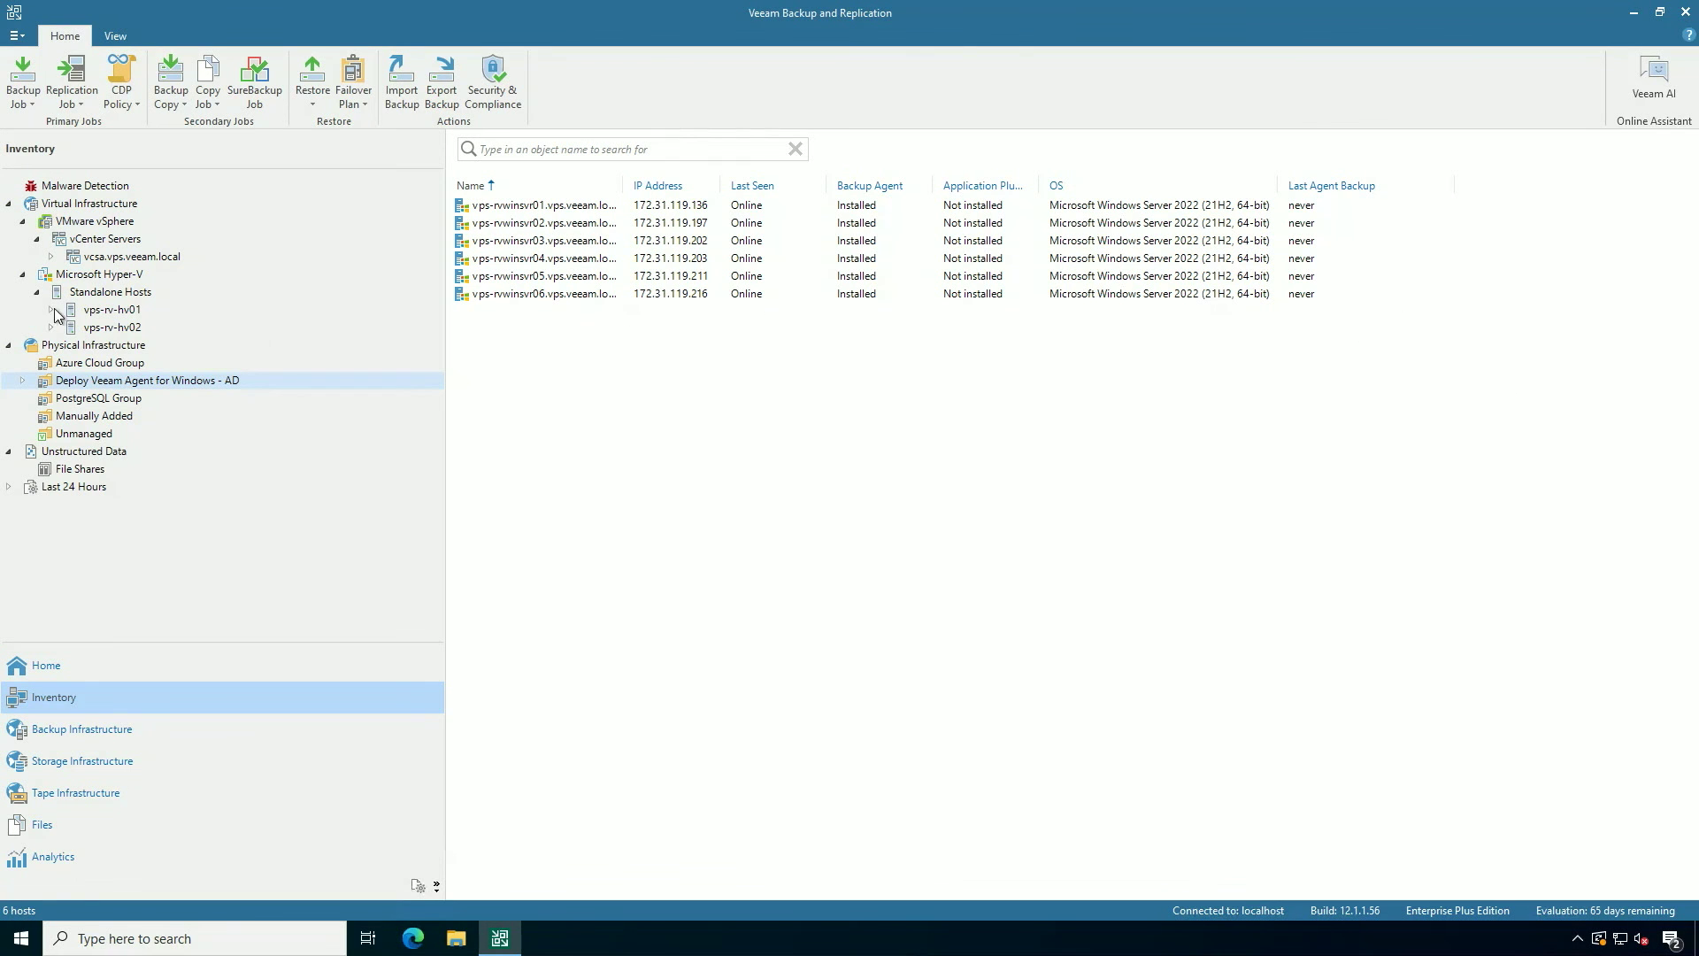
Start a new Windows agent backup job from the Deploy Veeam Agent for Windows - AD group's Add to backup job menu.
right_click(115, 381)
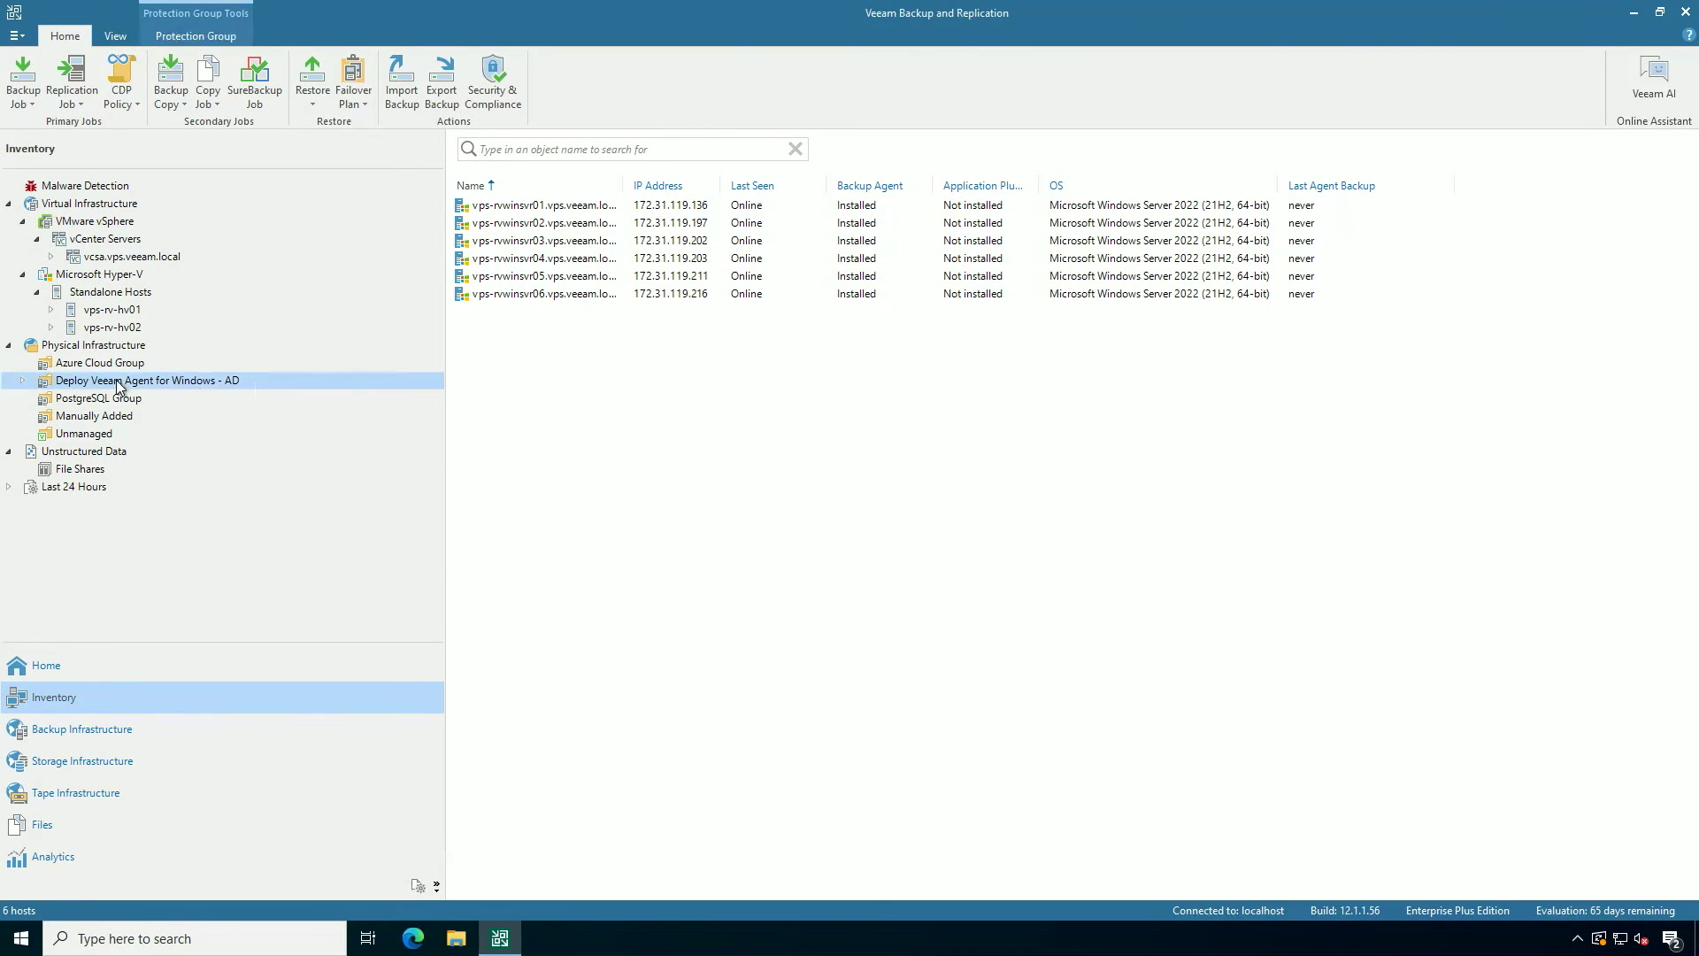
mouse_move(203, 483)
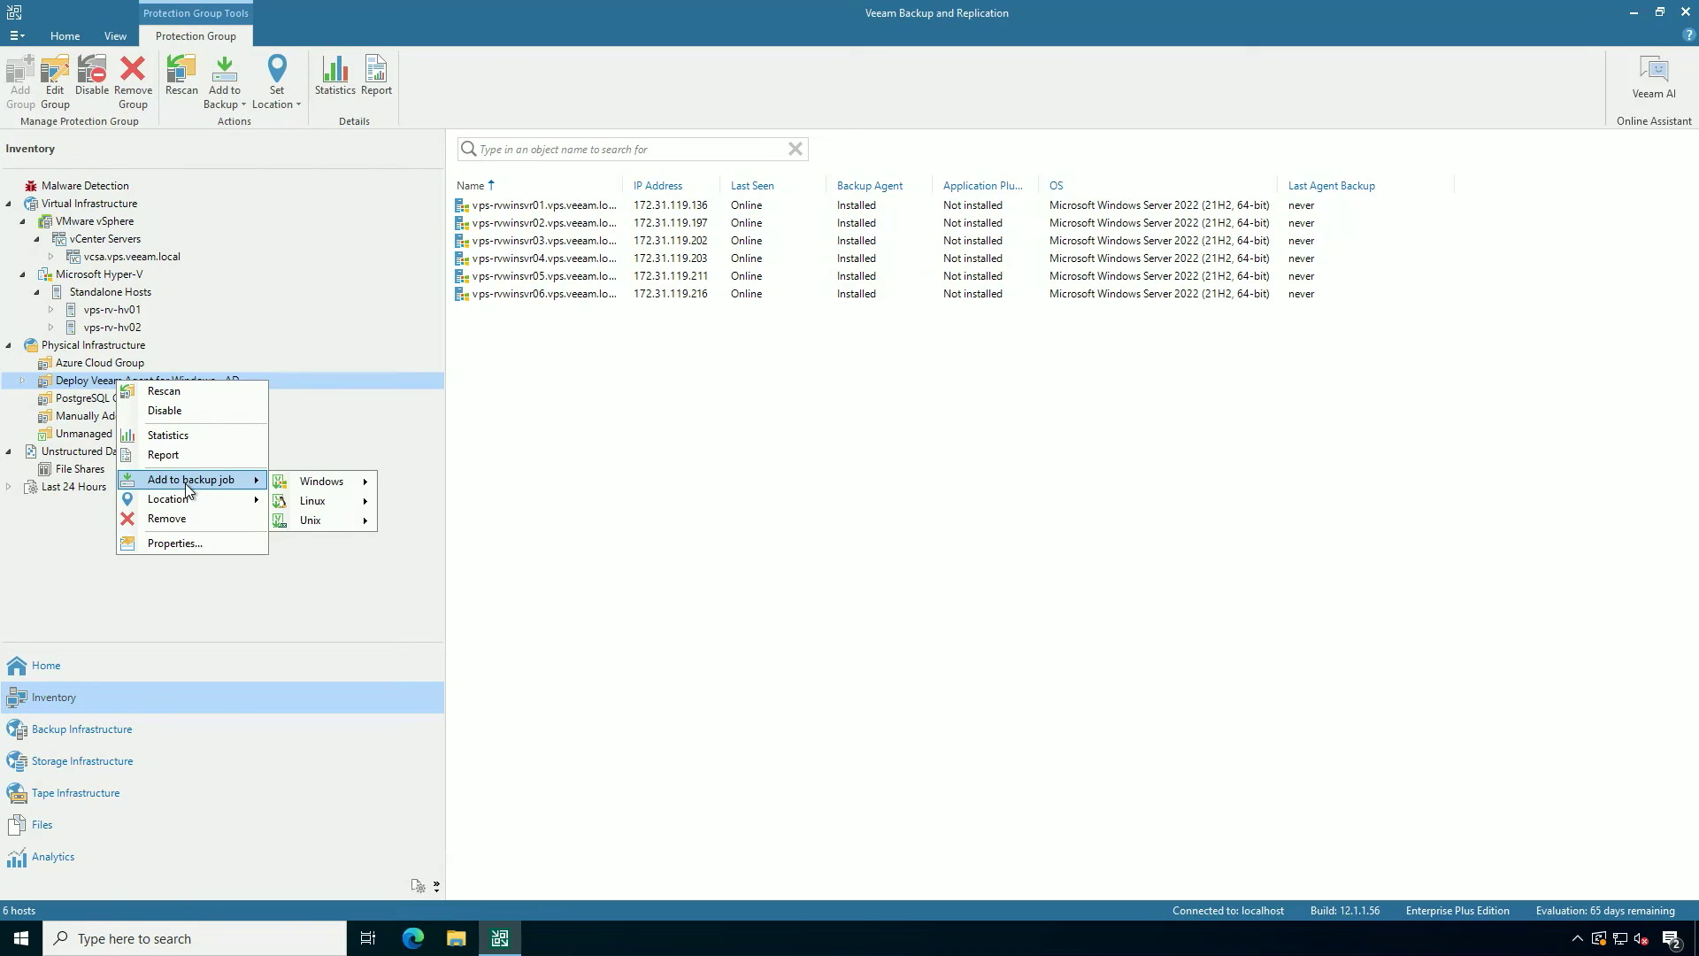
mouse_move(329, 483)
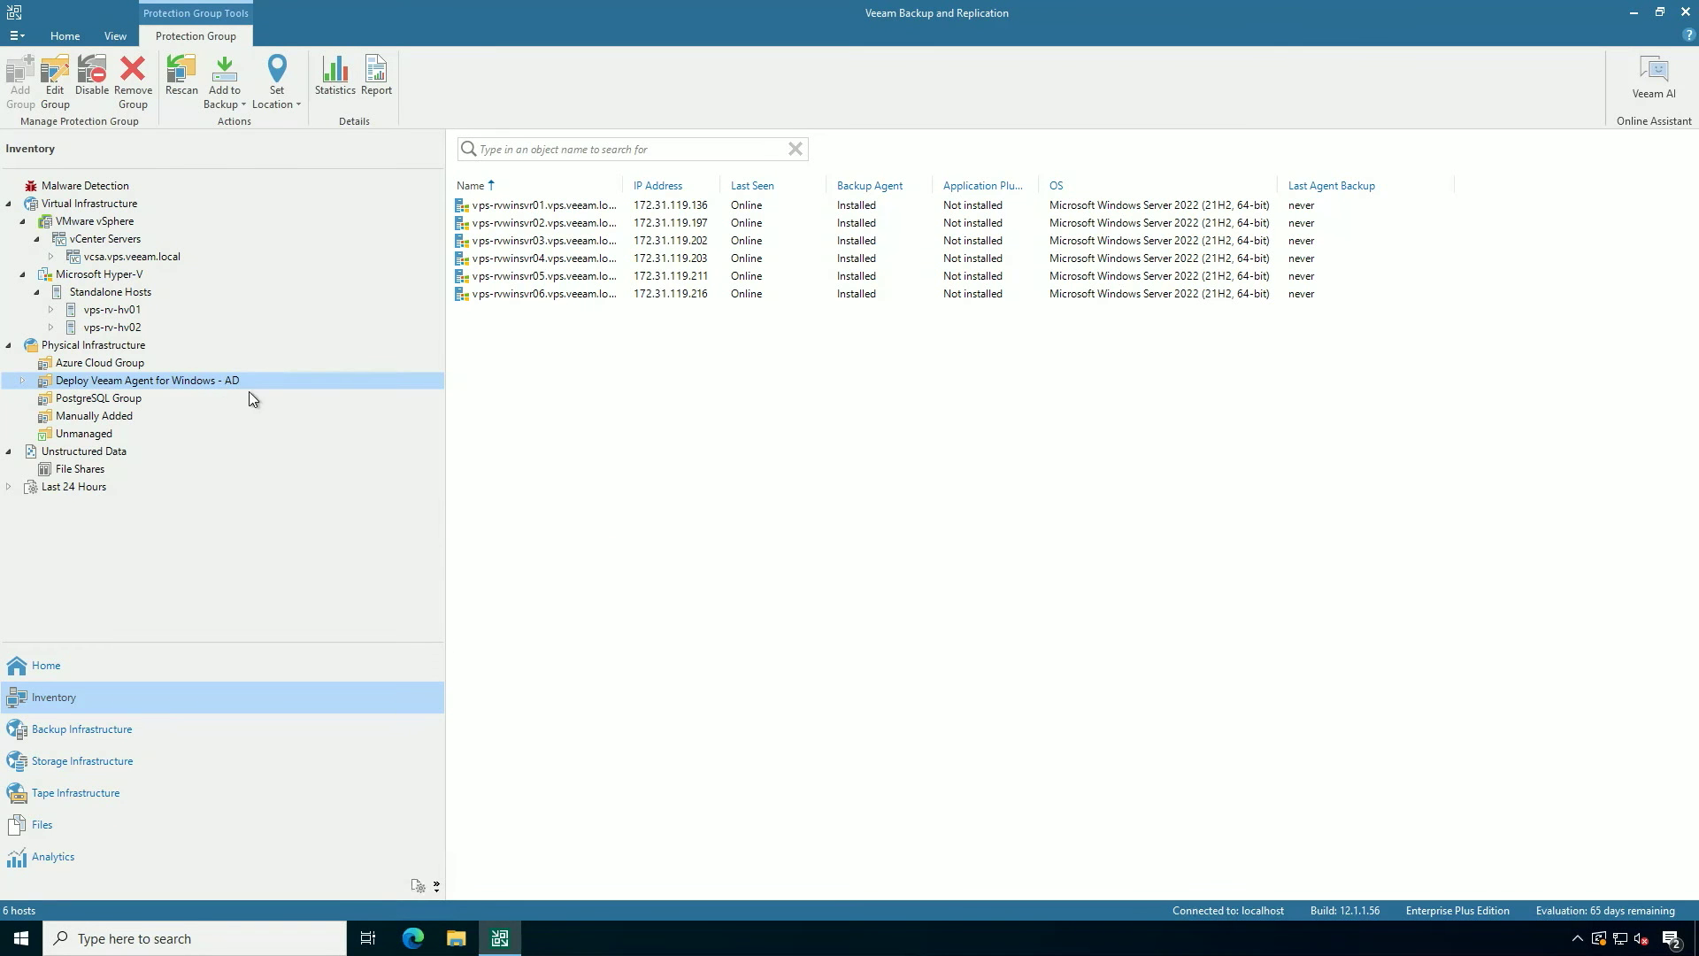
right_click(218, 380)
mouse_move(301, 479)
mouse_move(409, 488)
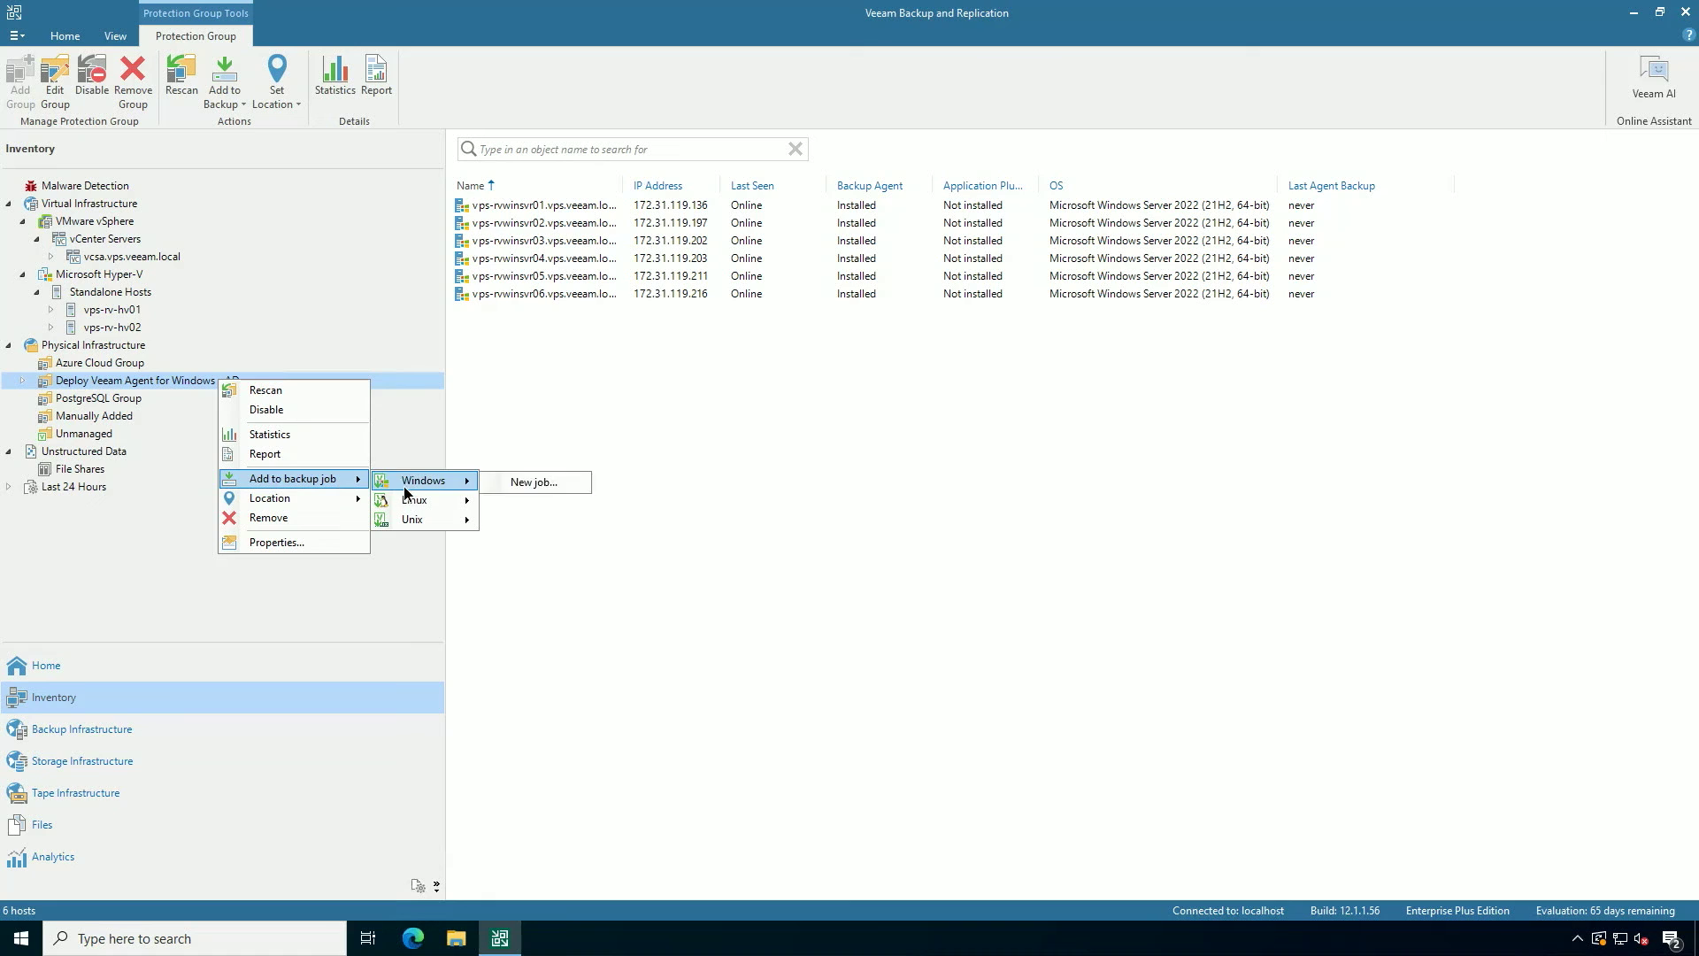
left_click(489, 483)
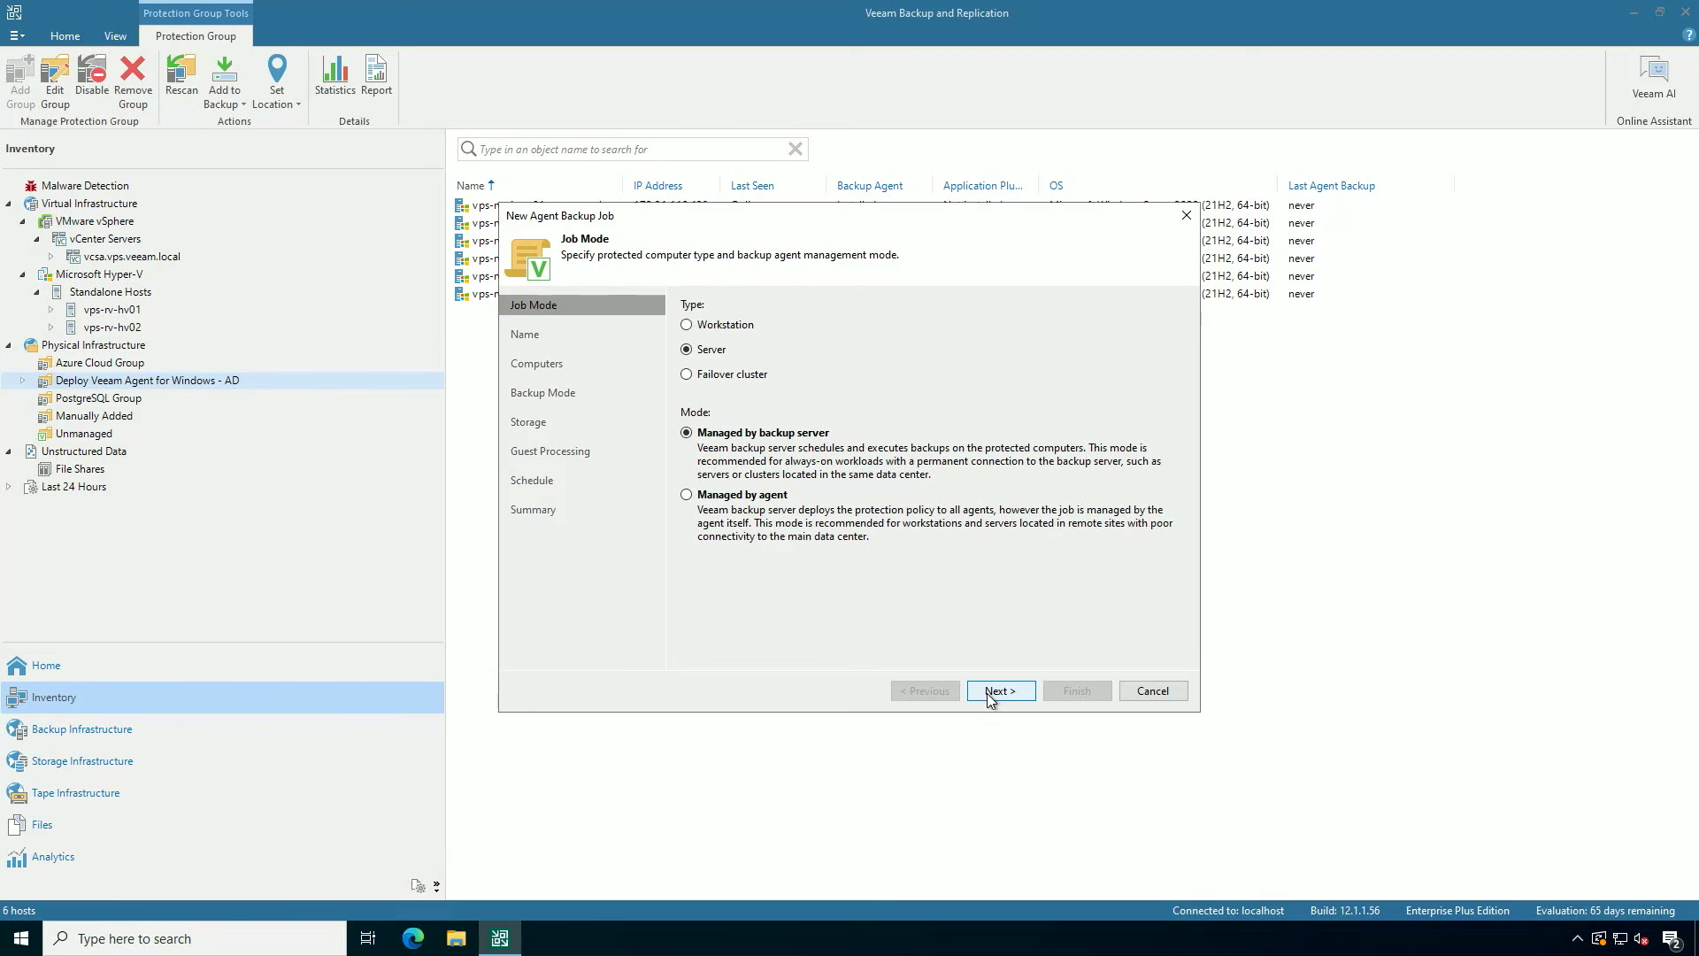
Keep Server mode, name the job 'Veeam Agent for Windows - Backup Jobs', and keep the AD group as computers.
left_click(991, 691)
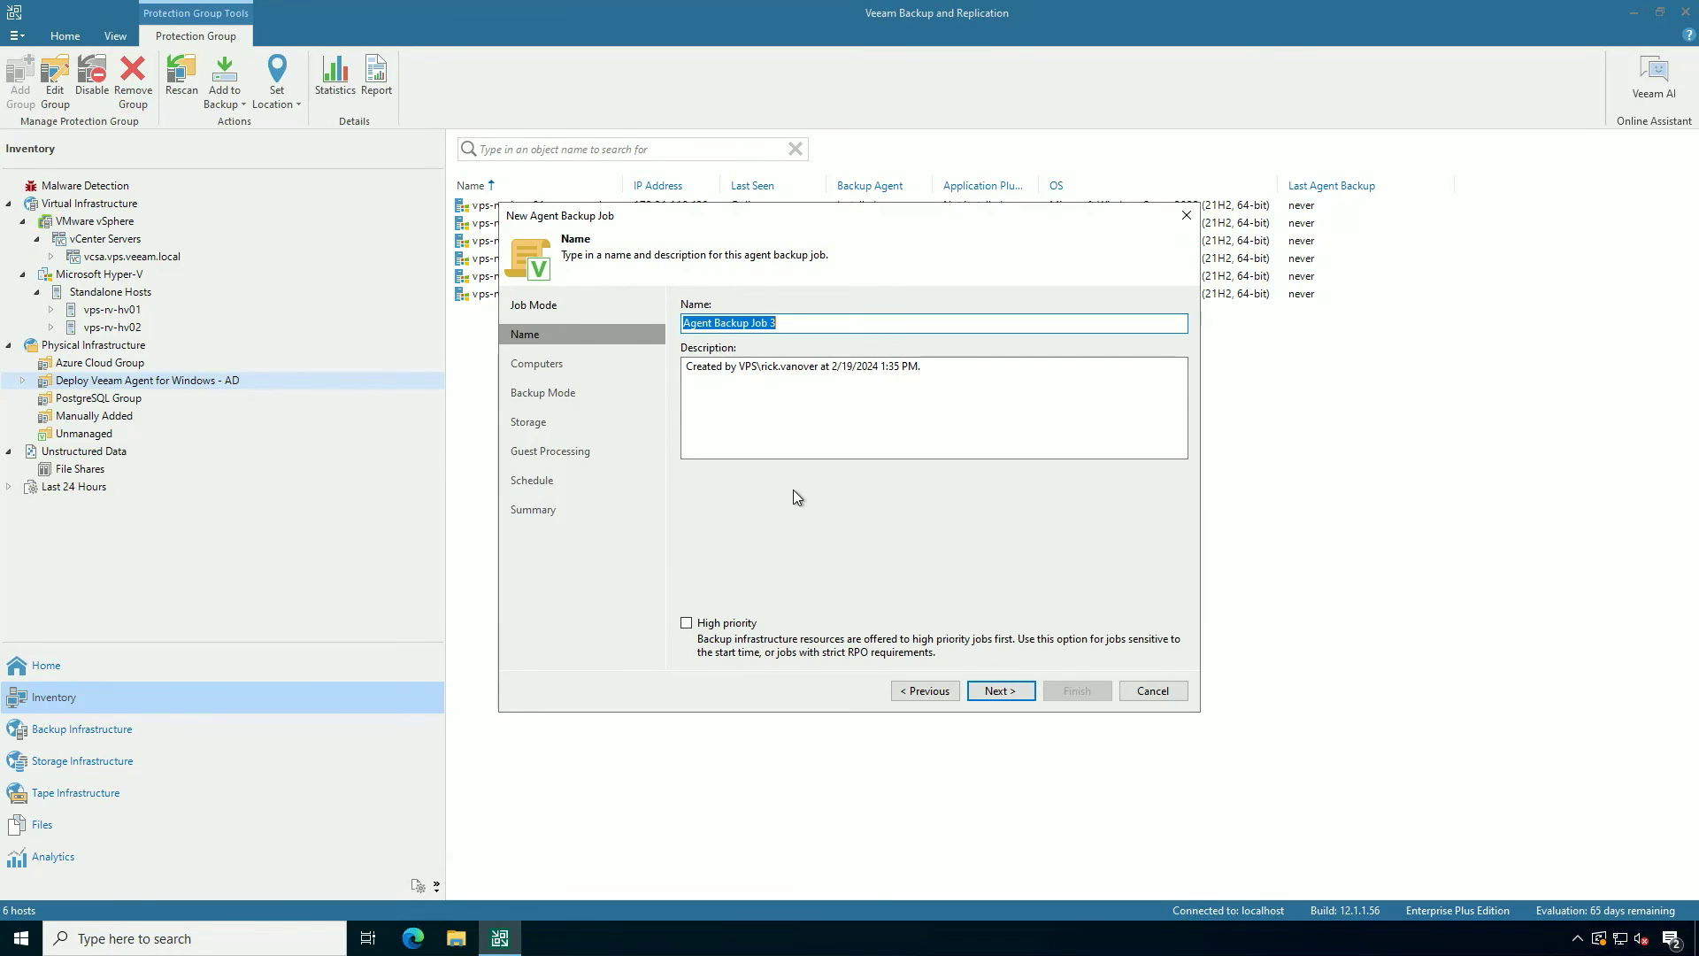
type("Veeam")
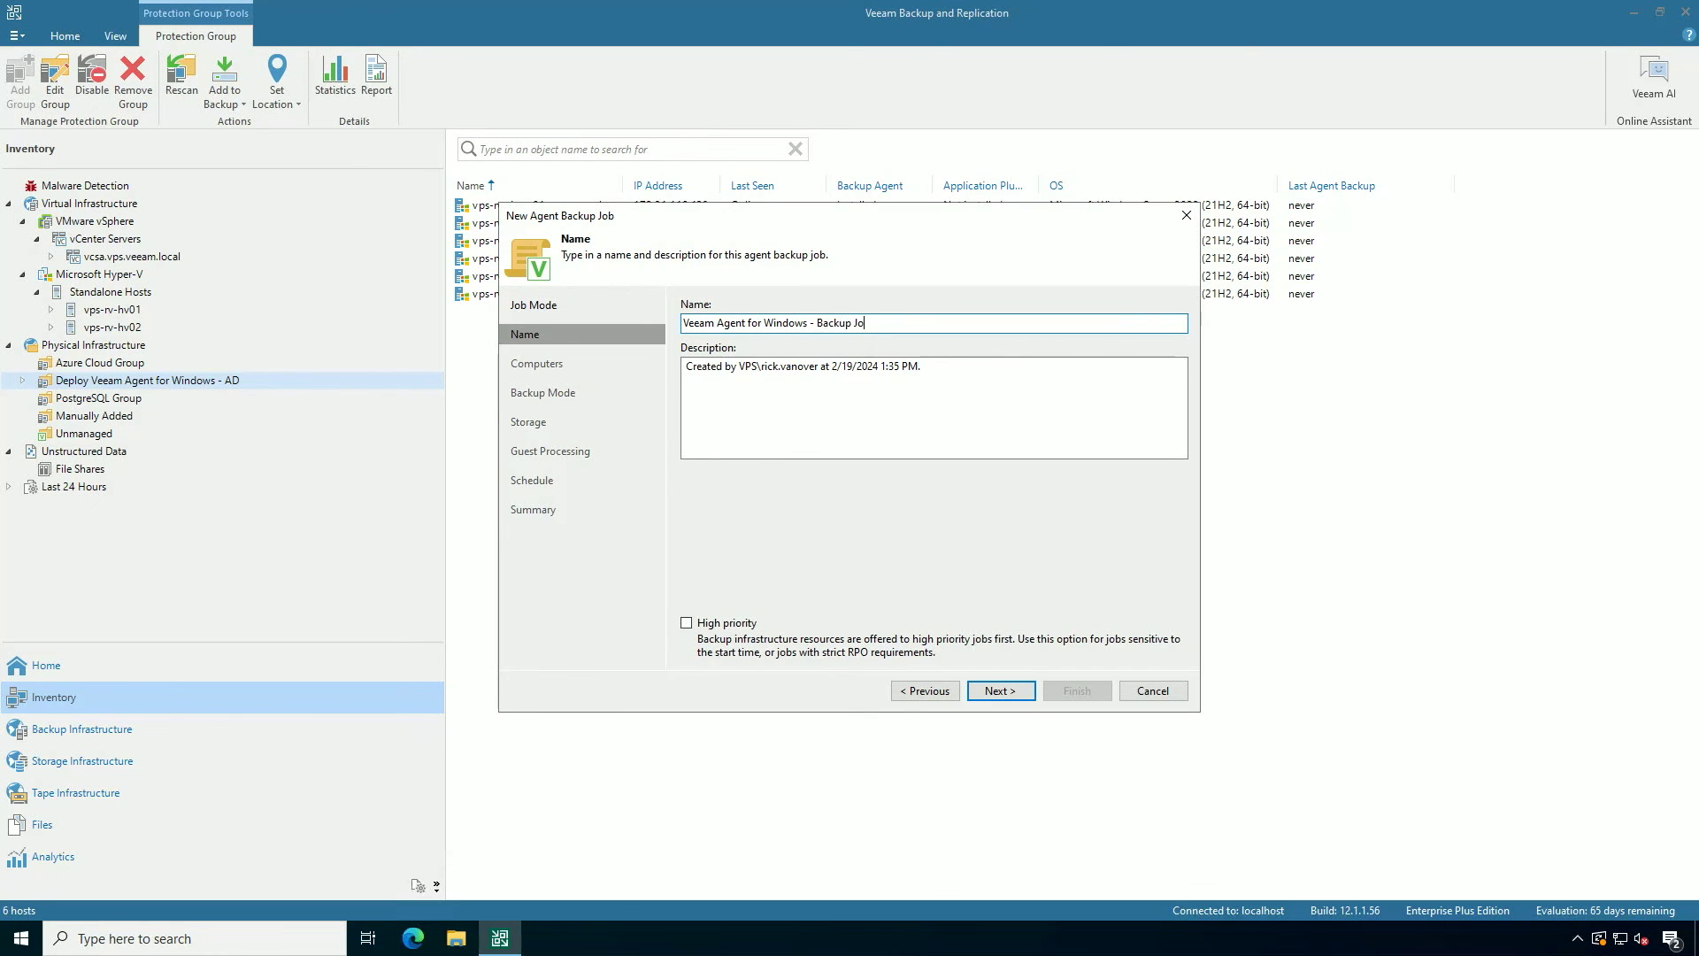
type("s")
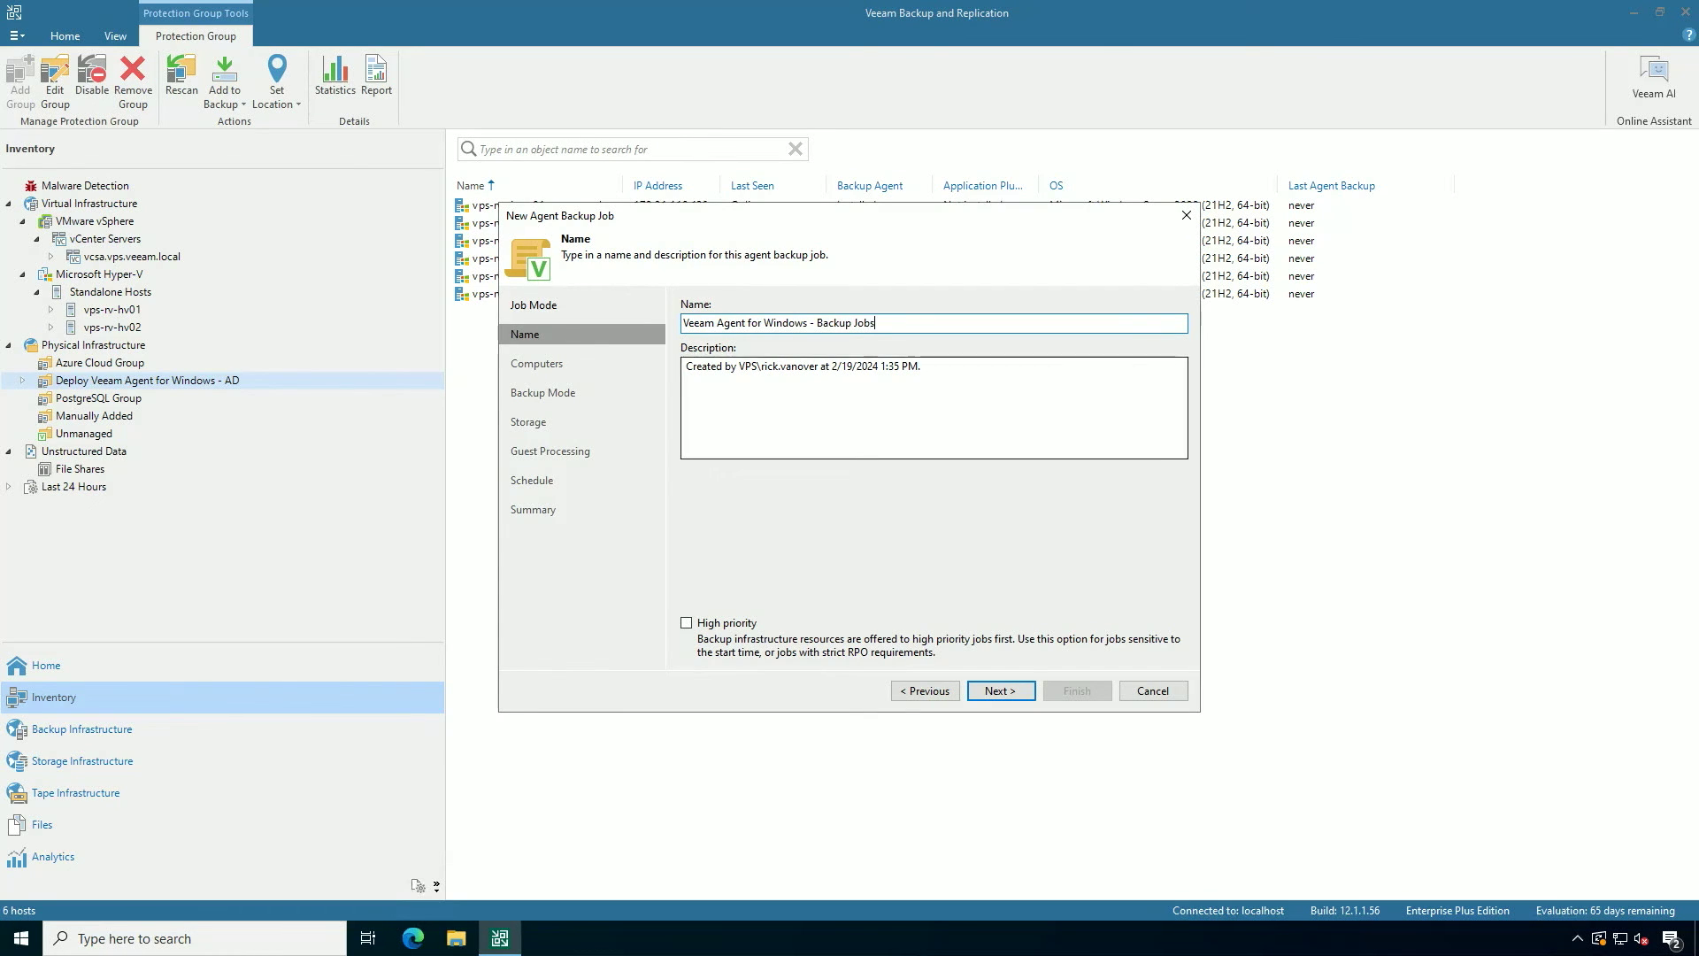
left_click(1001, 692)
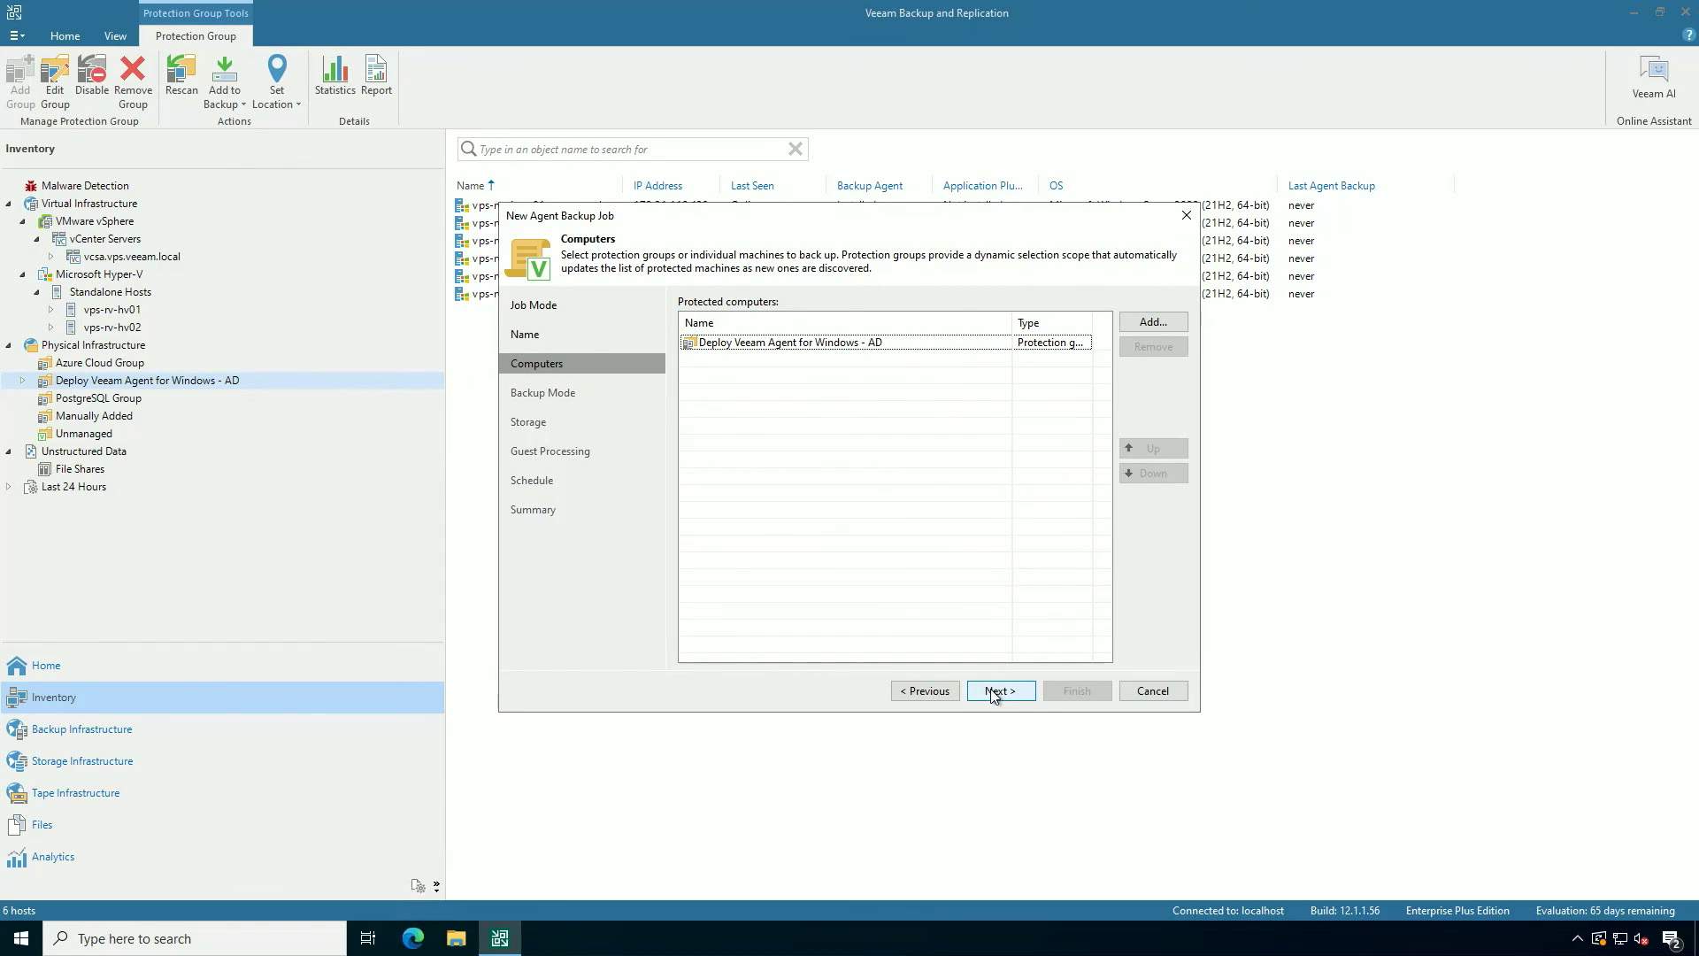
left_click(993, 693)
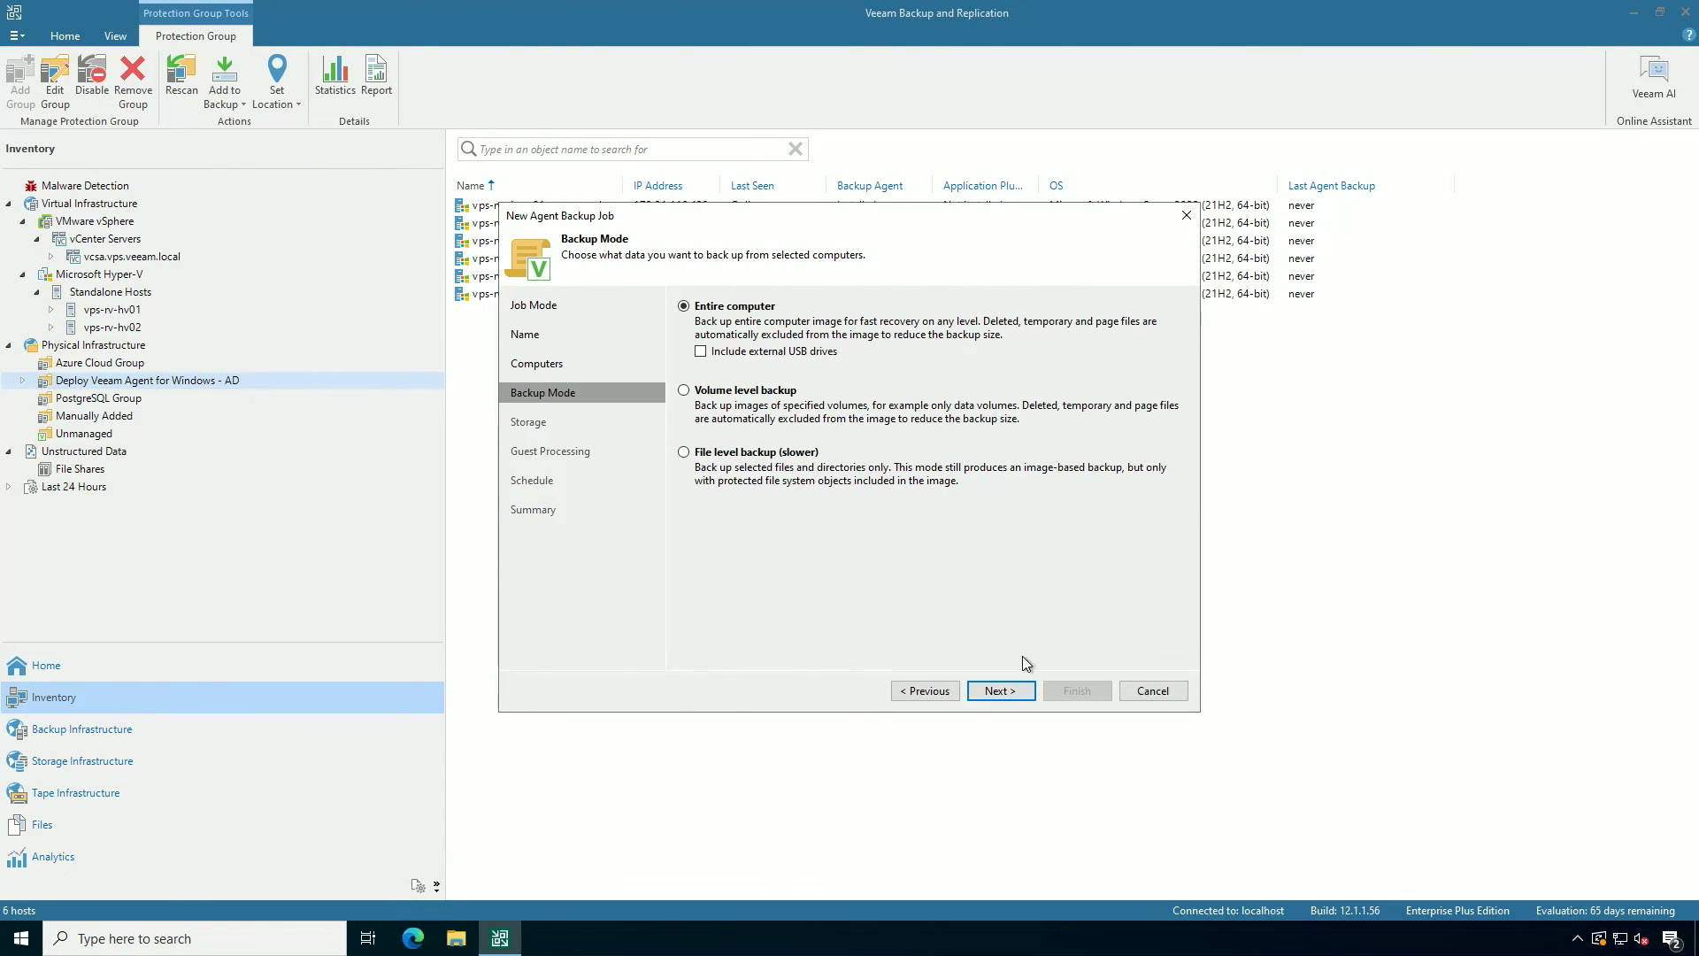
Keep Entire computer as the backup mode and continue to Storage.
left_click(1012, 691)
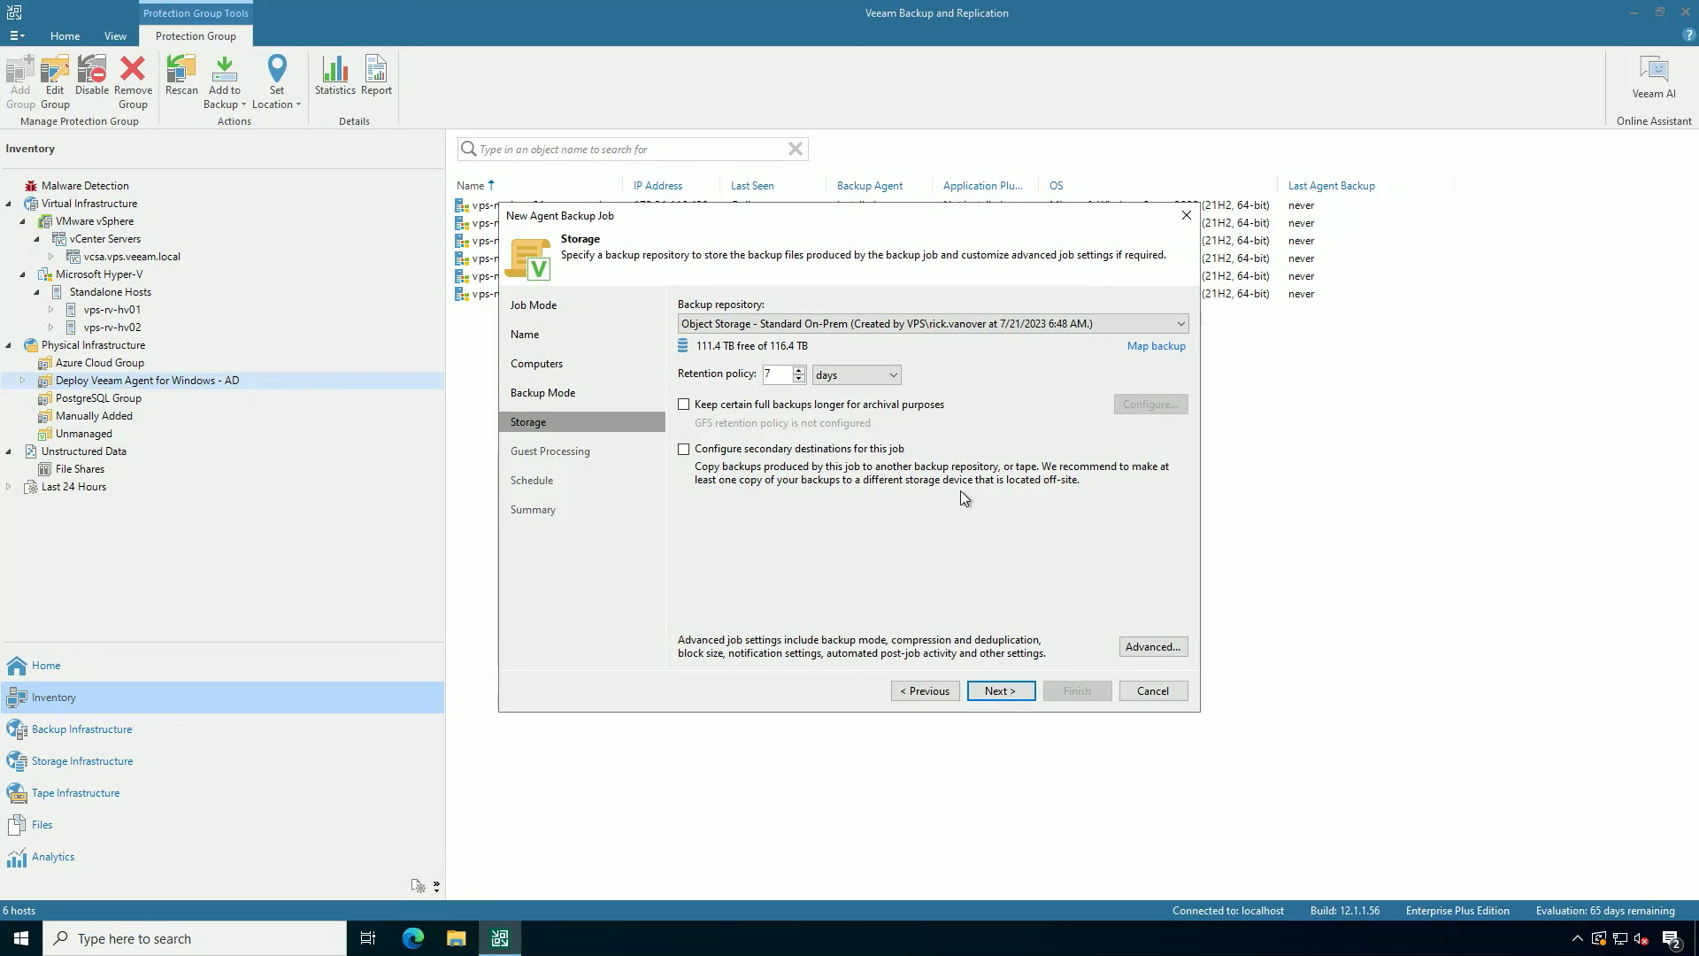
Keep the Object Storage - Standard On-Prem repository with 7-day retention, leaving advanced settings unchanged.
left_click(746, 326)
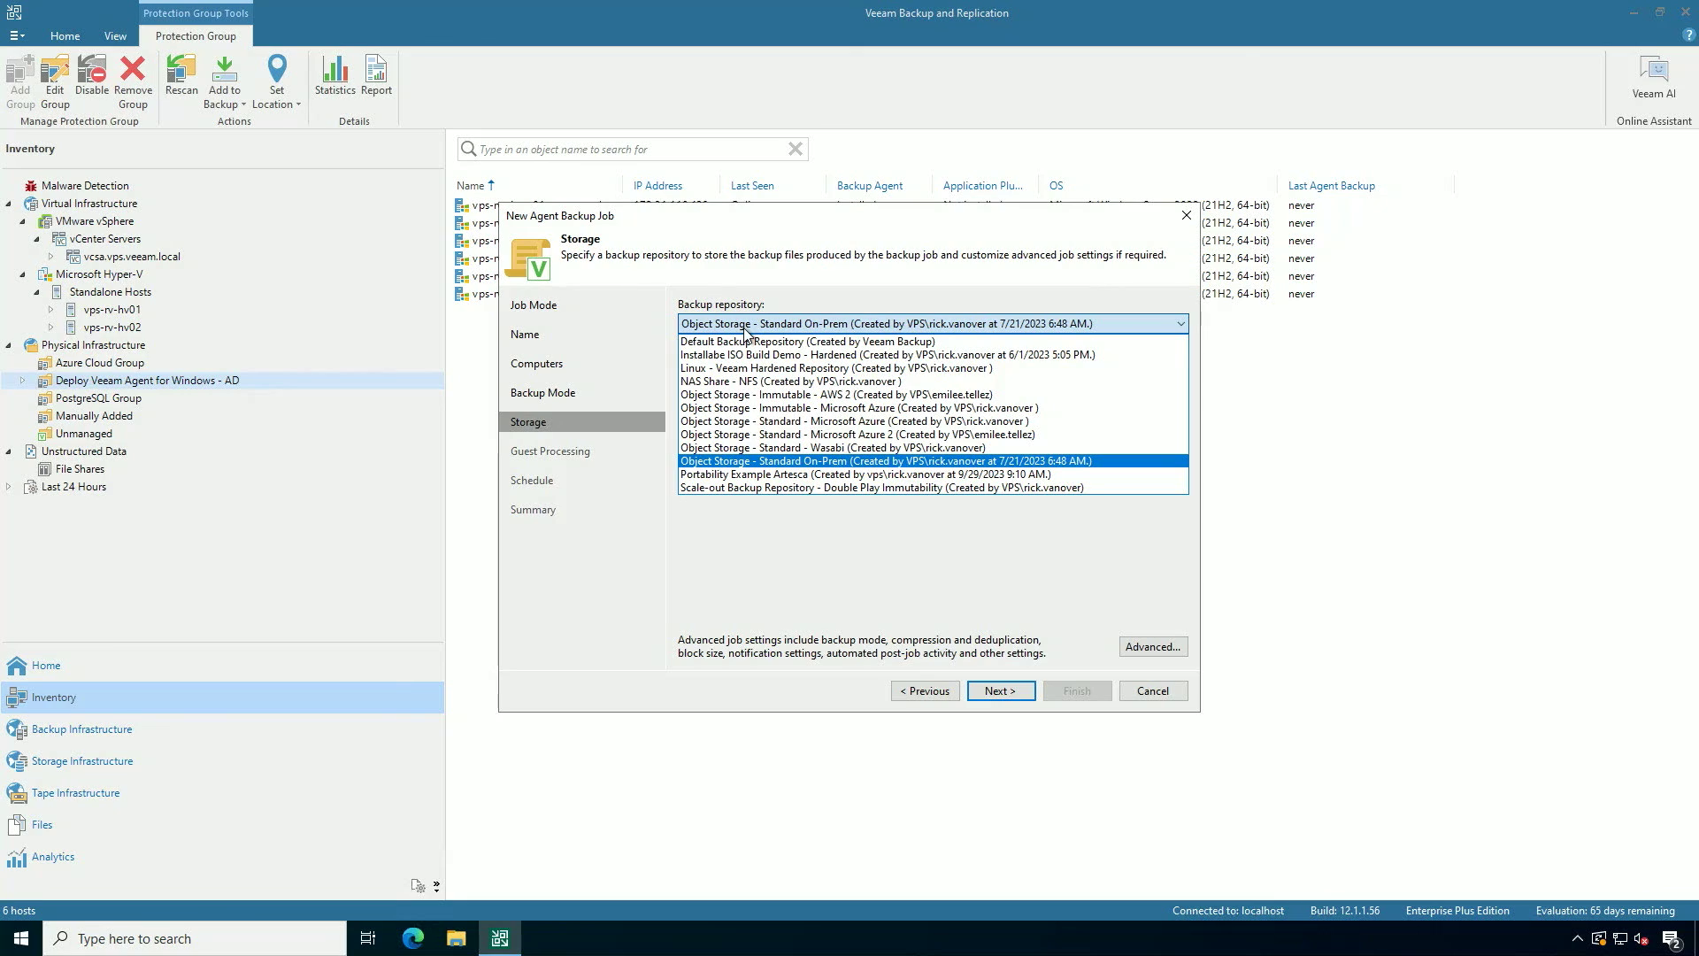
left_click(744, 330)
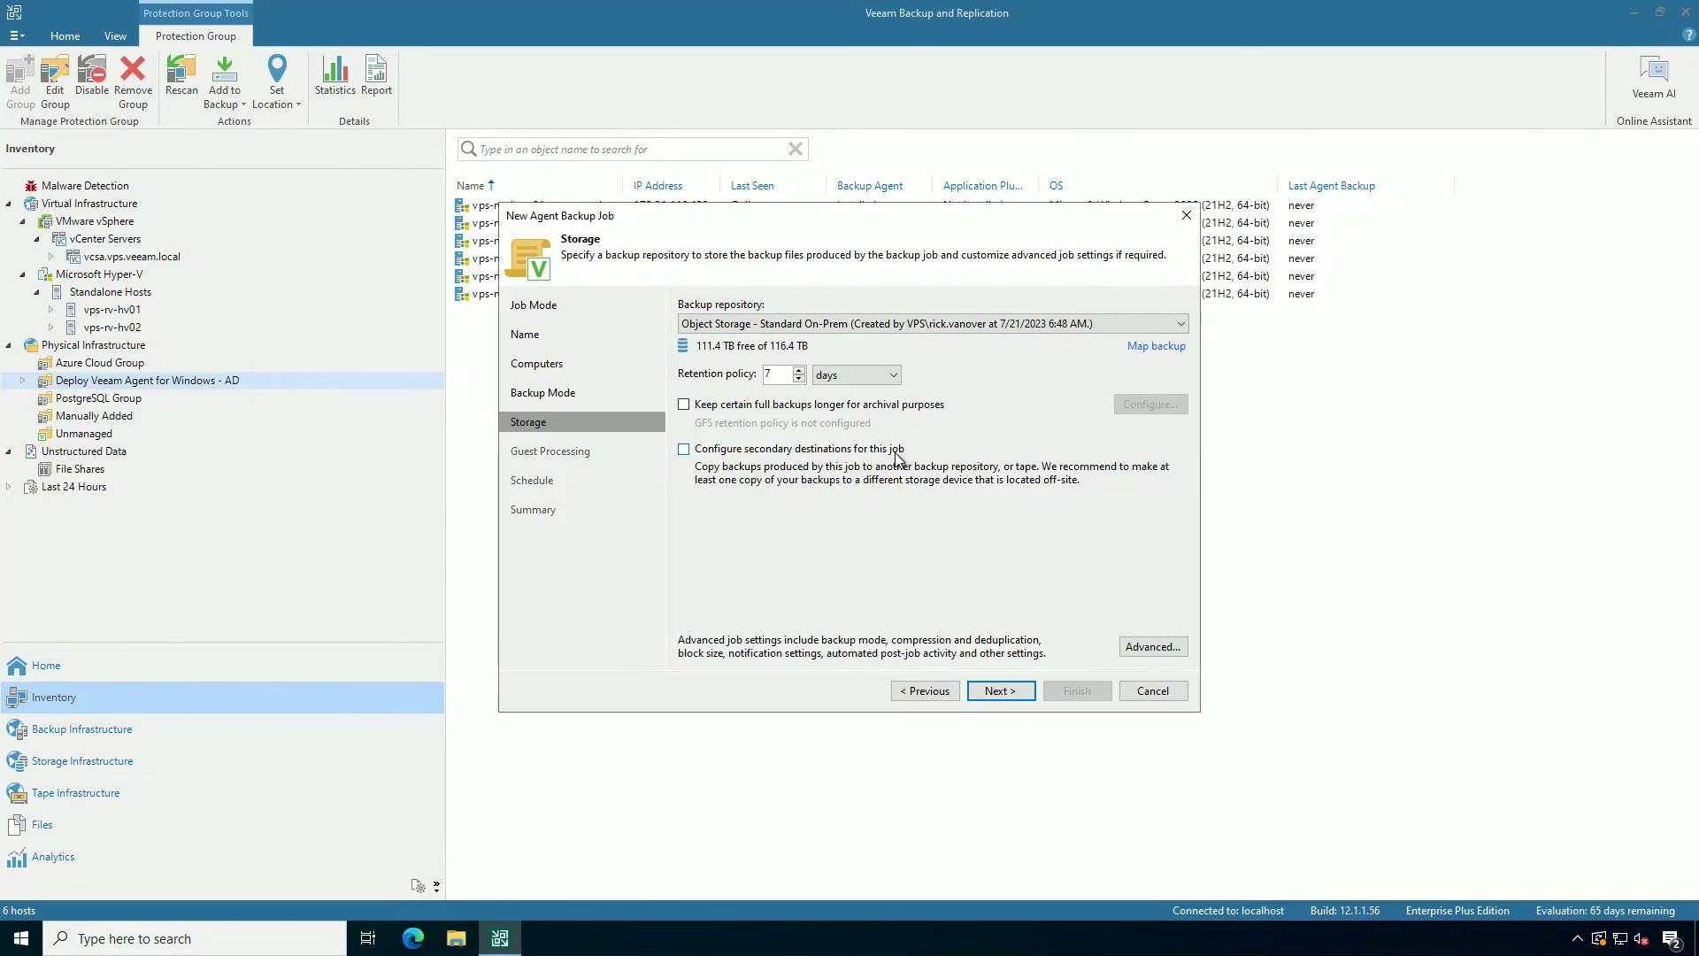
left_click(1150, 648)
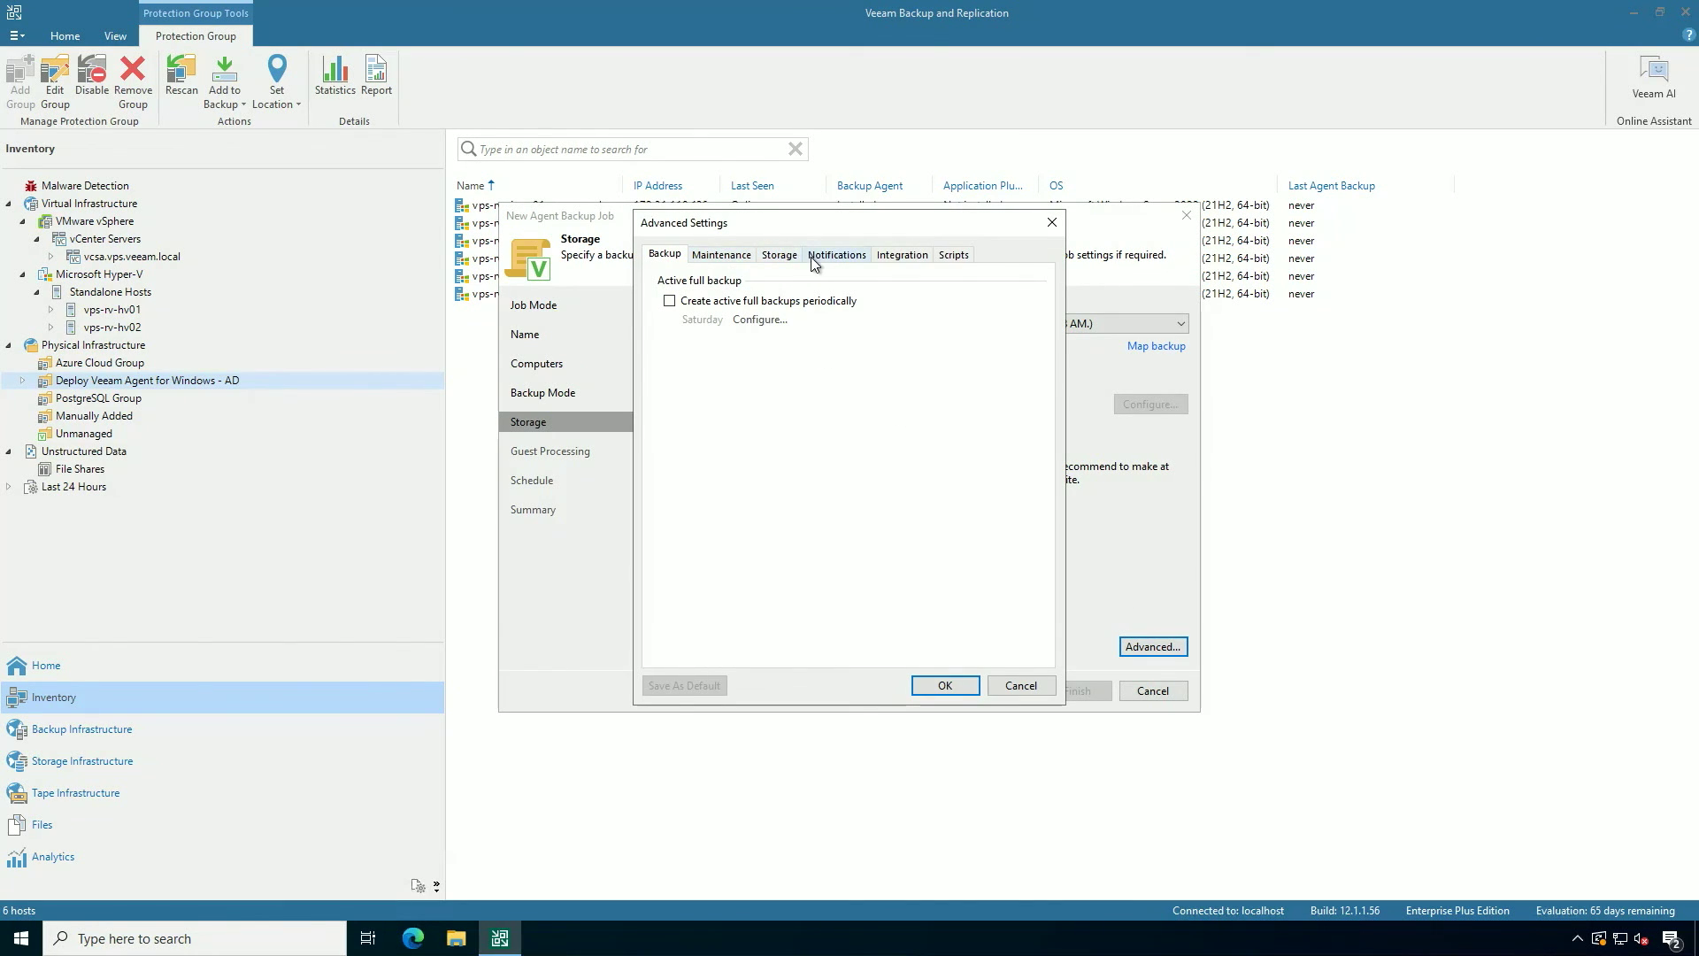
left_click(920, 256)
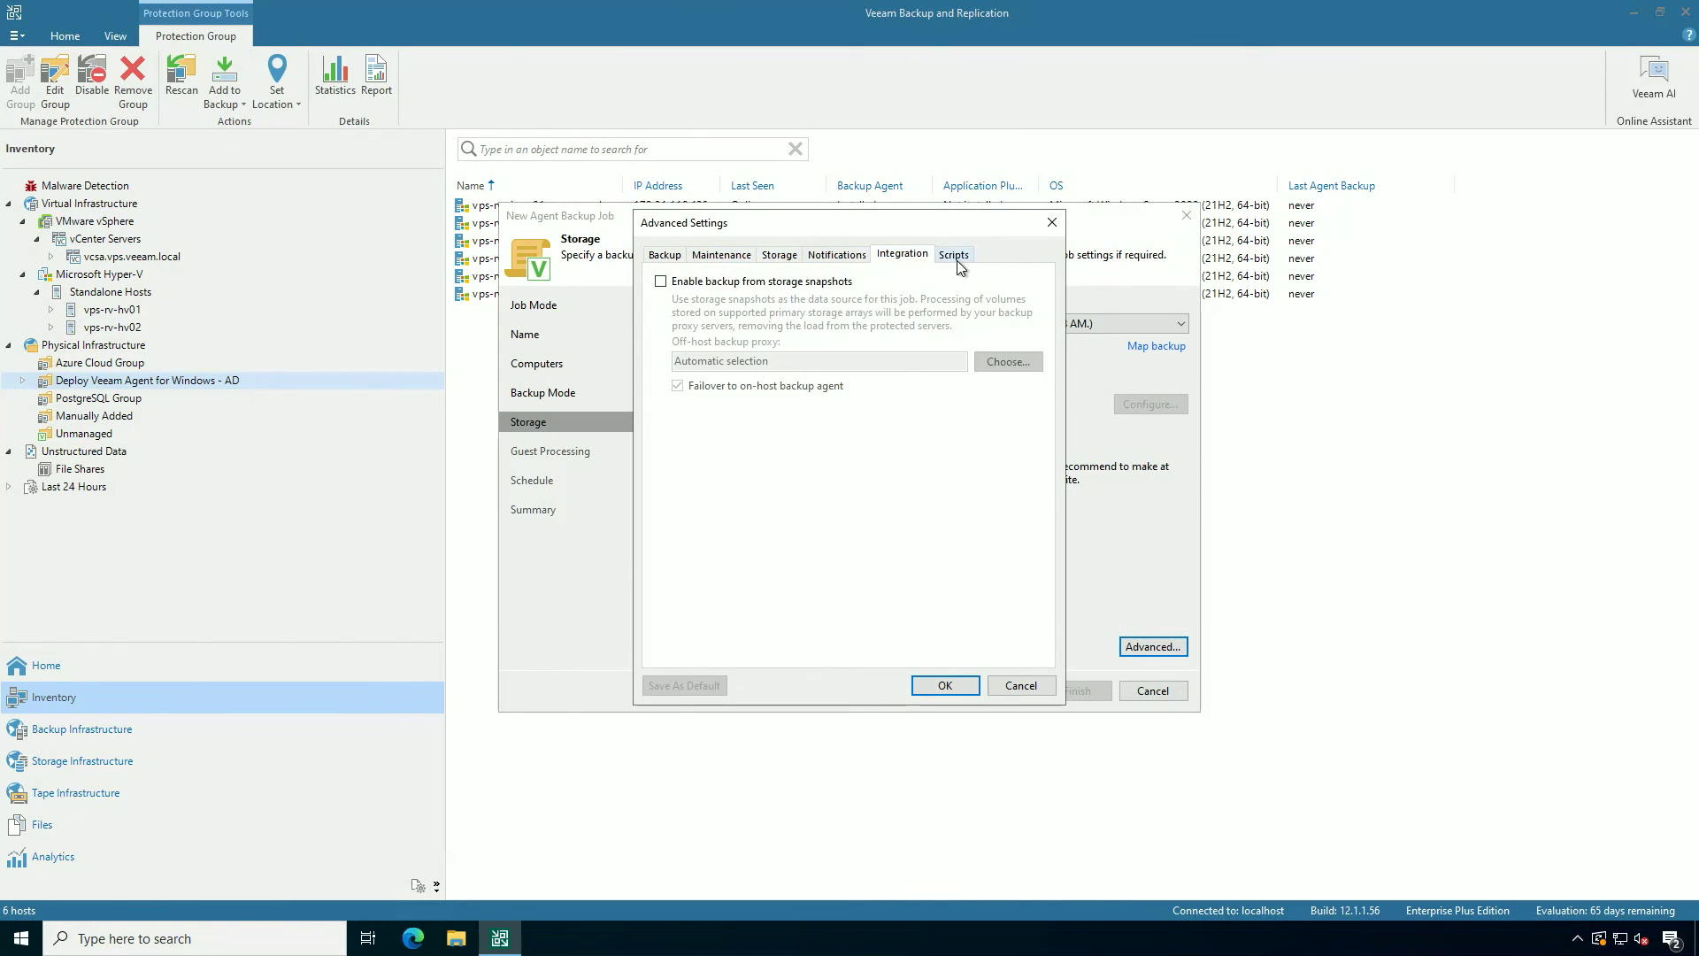
left_click(958, 260)
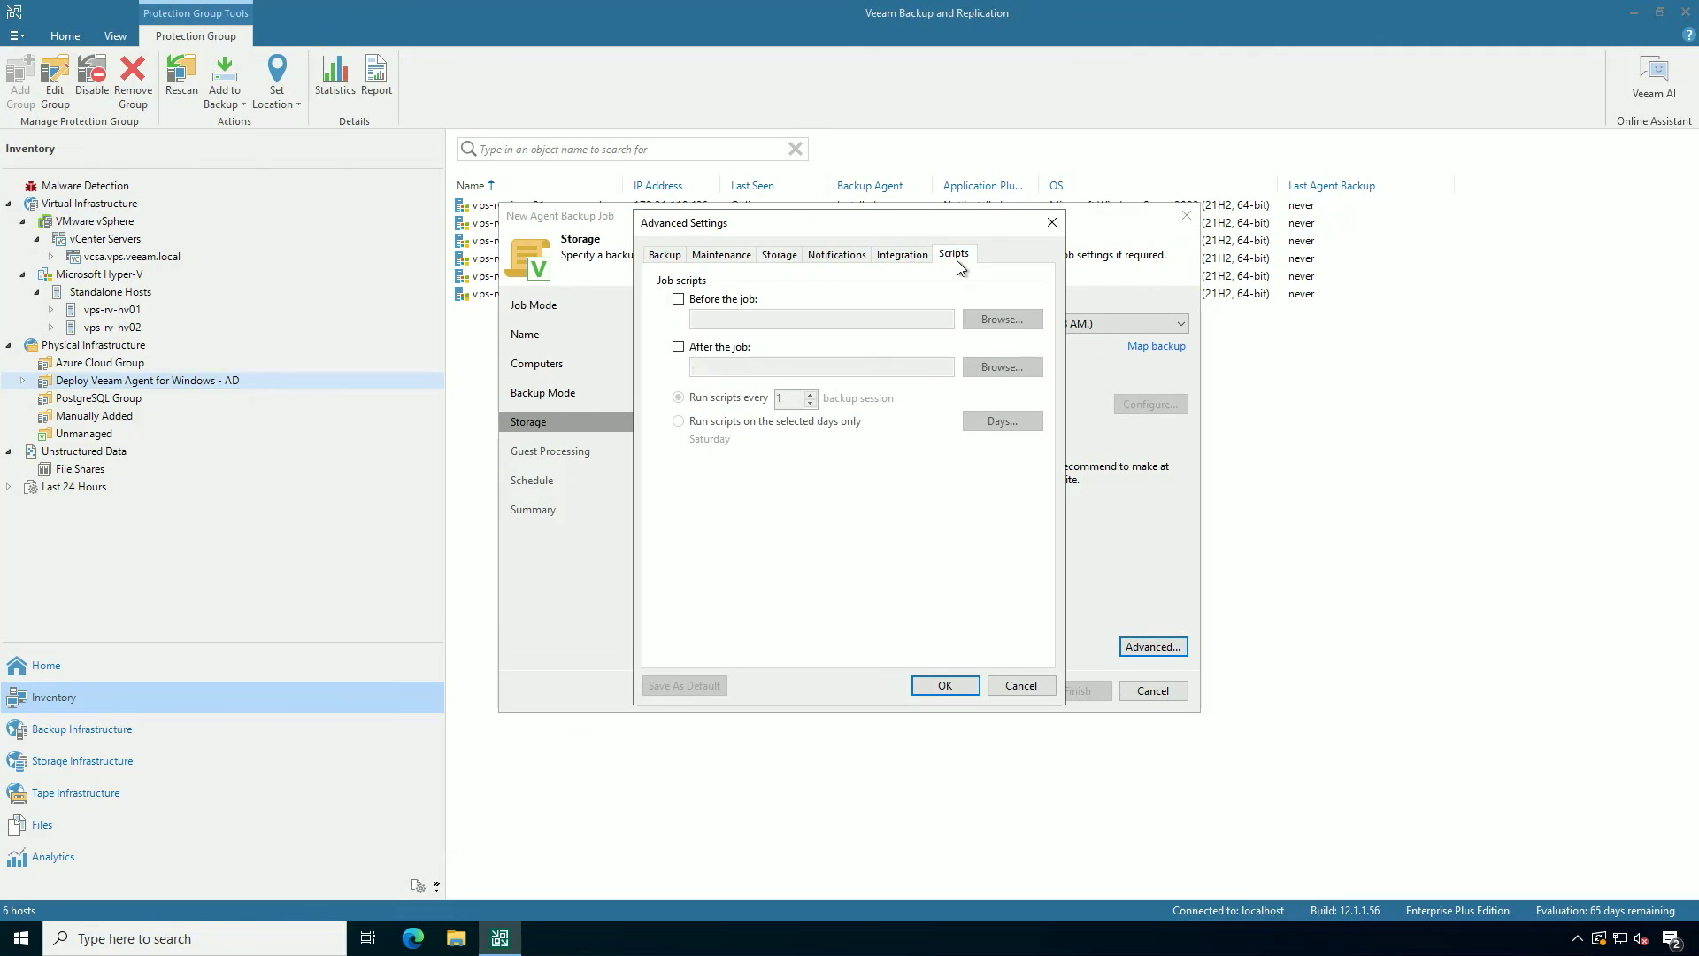
left_click(1058, 226)
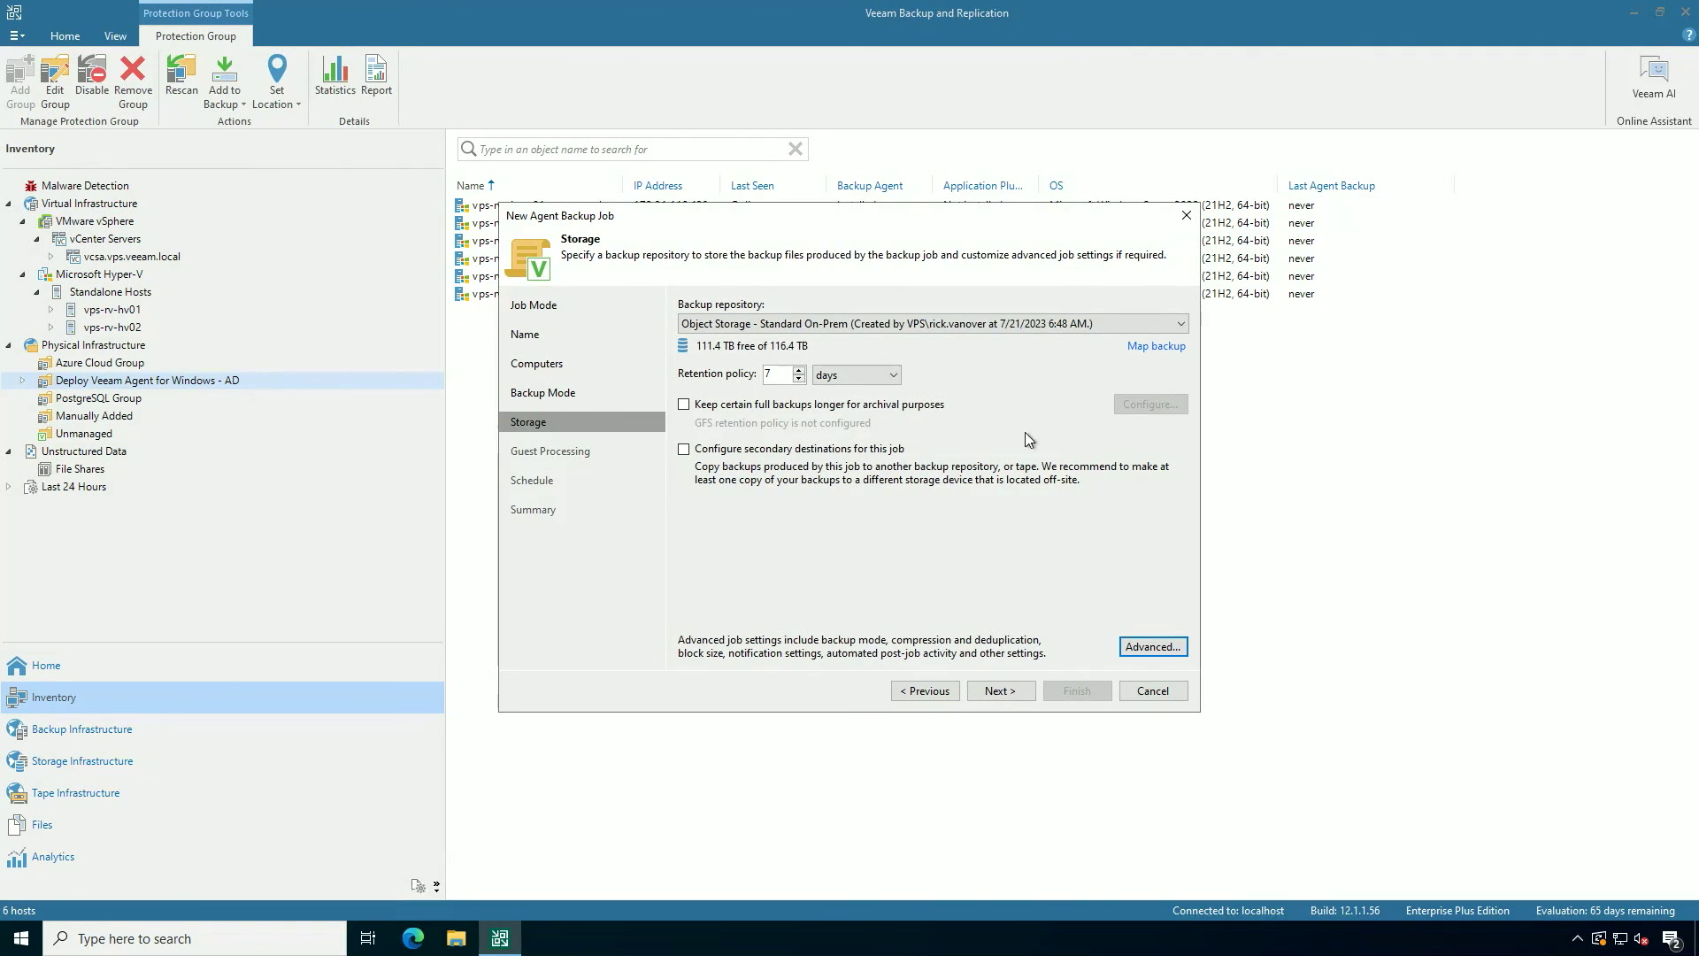
left_click(984, 691)
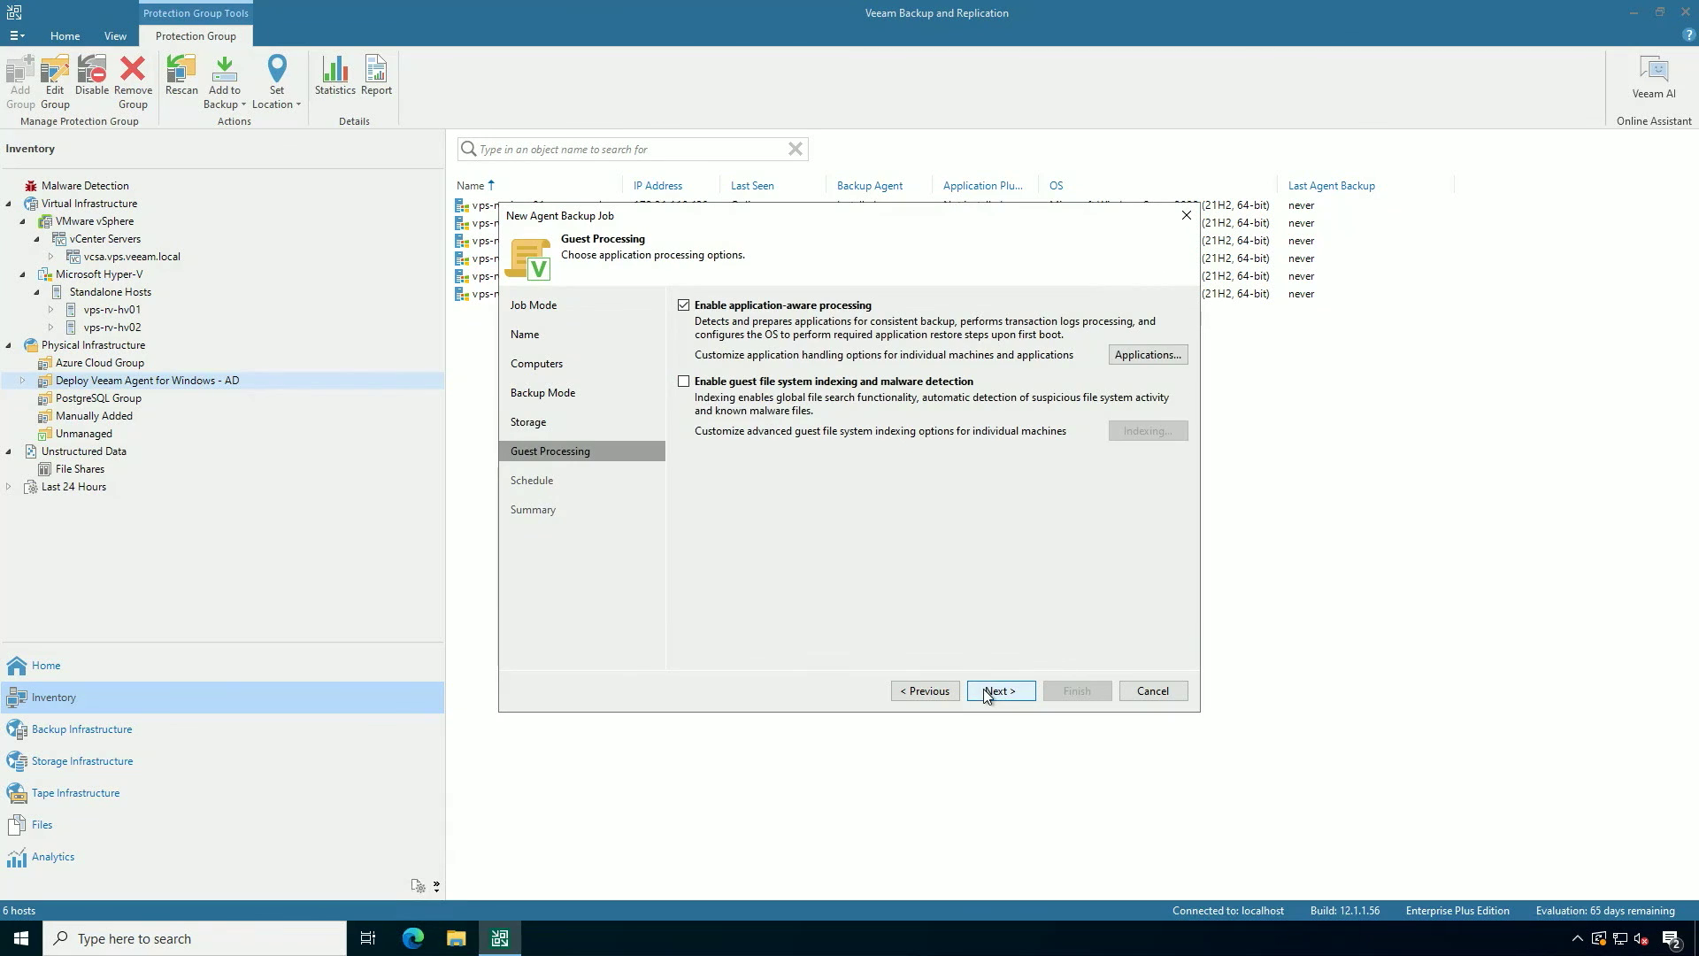
Enable guest file system indexing and malware detection, keeping the AD group's default indexing settings.
left_click(809, 386)
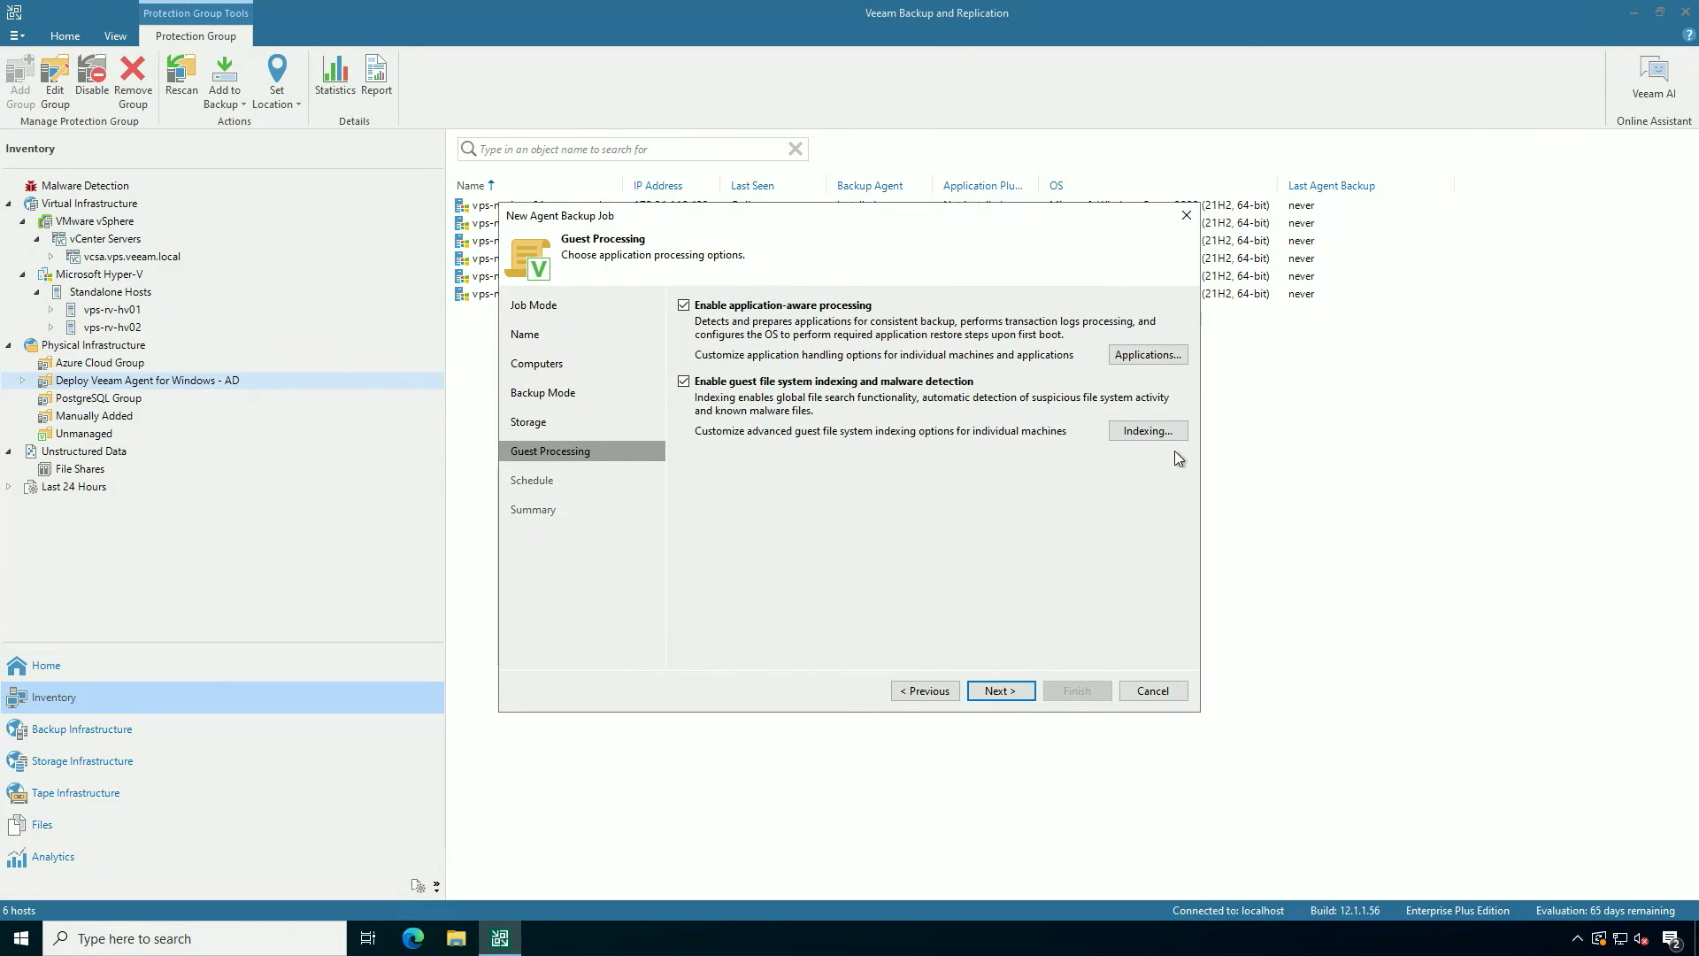
left_click(1149, 431)
left_click(690, 376)
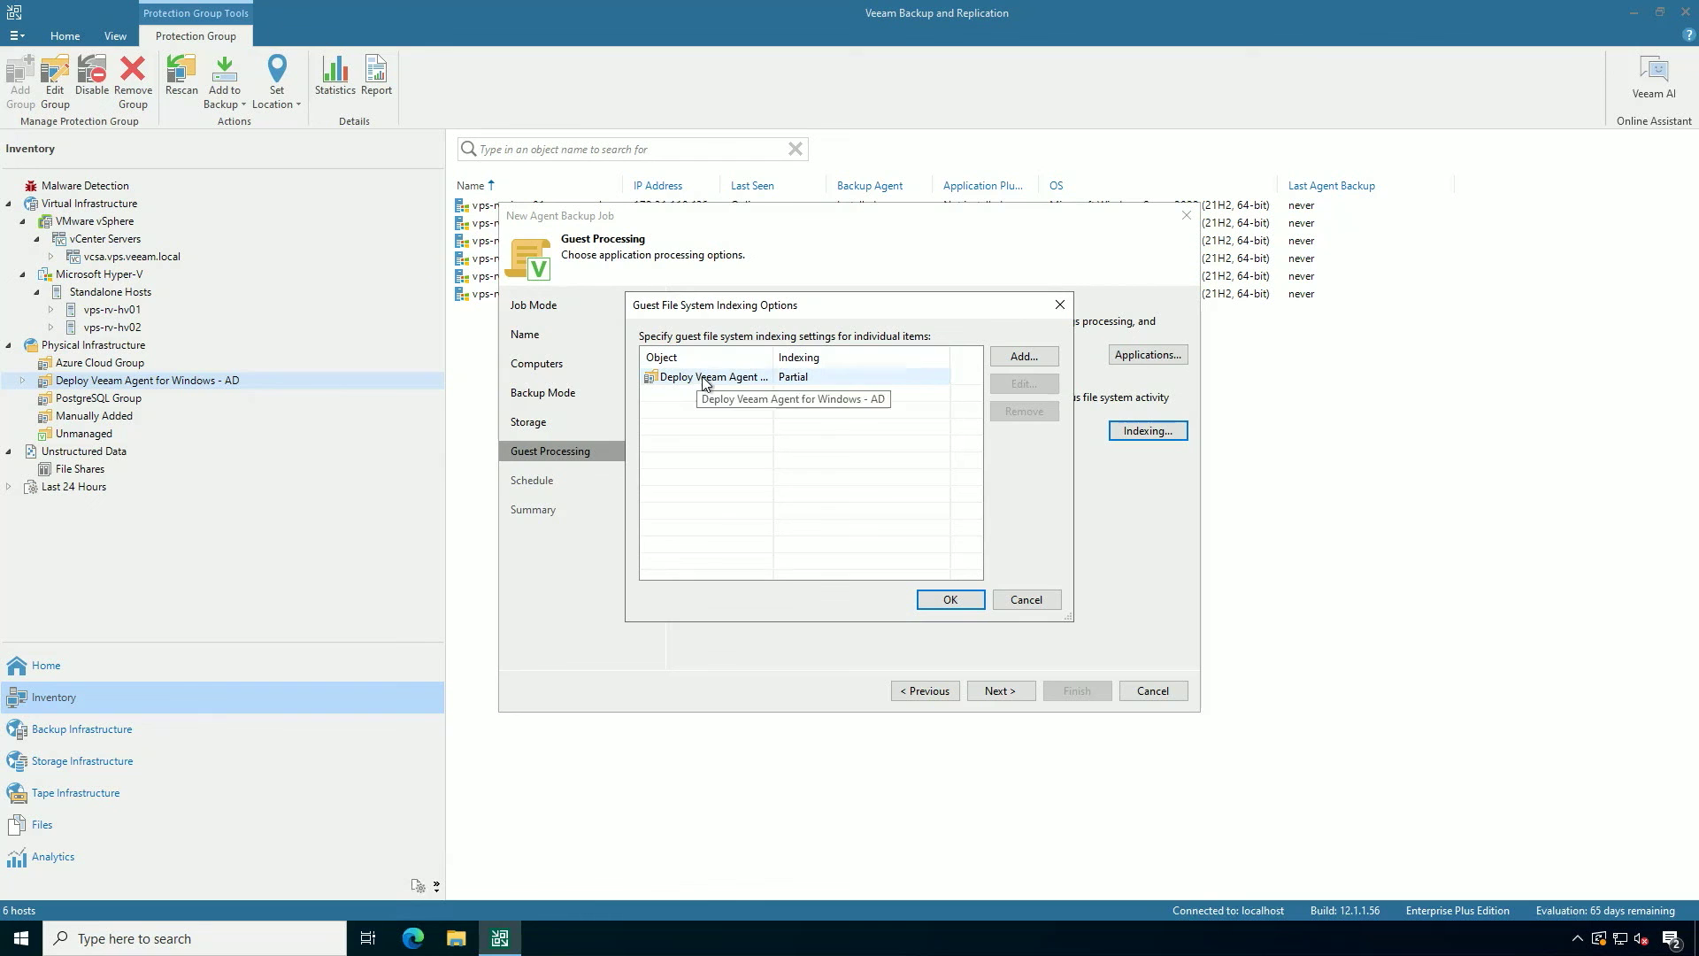
left_click(995, 384)
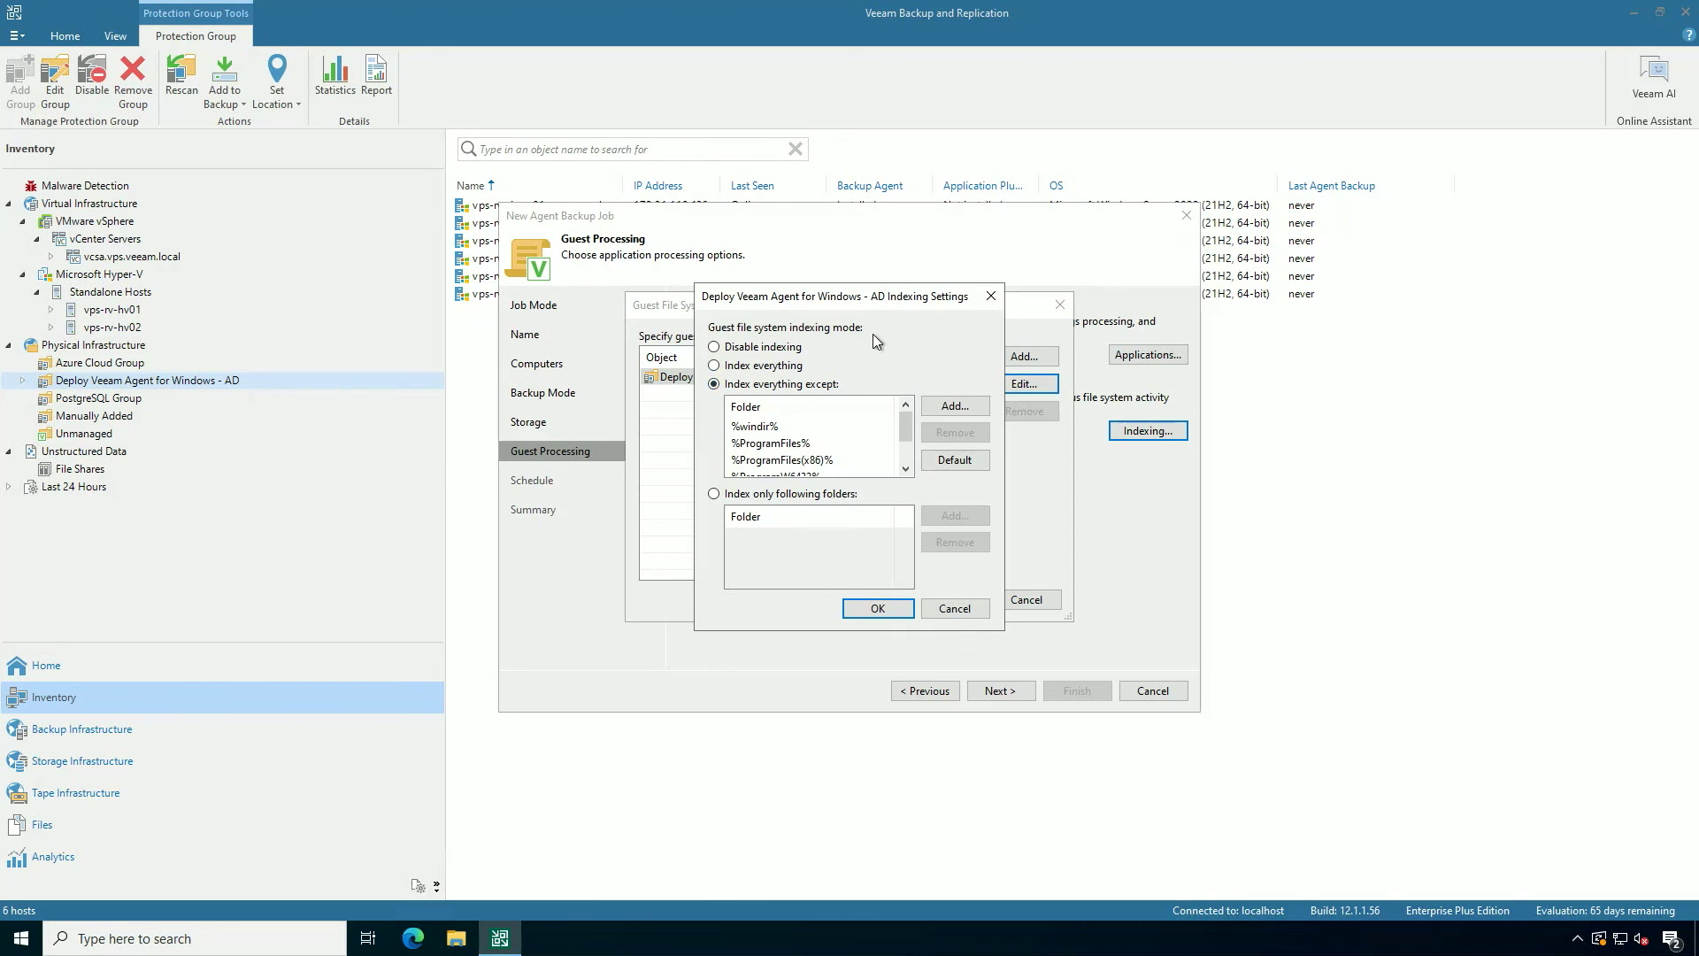
key("Return")
key("Return")
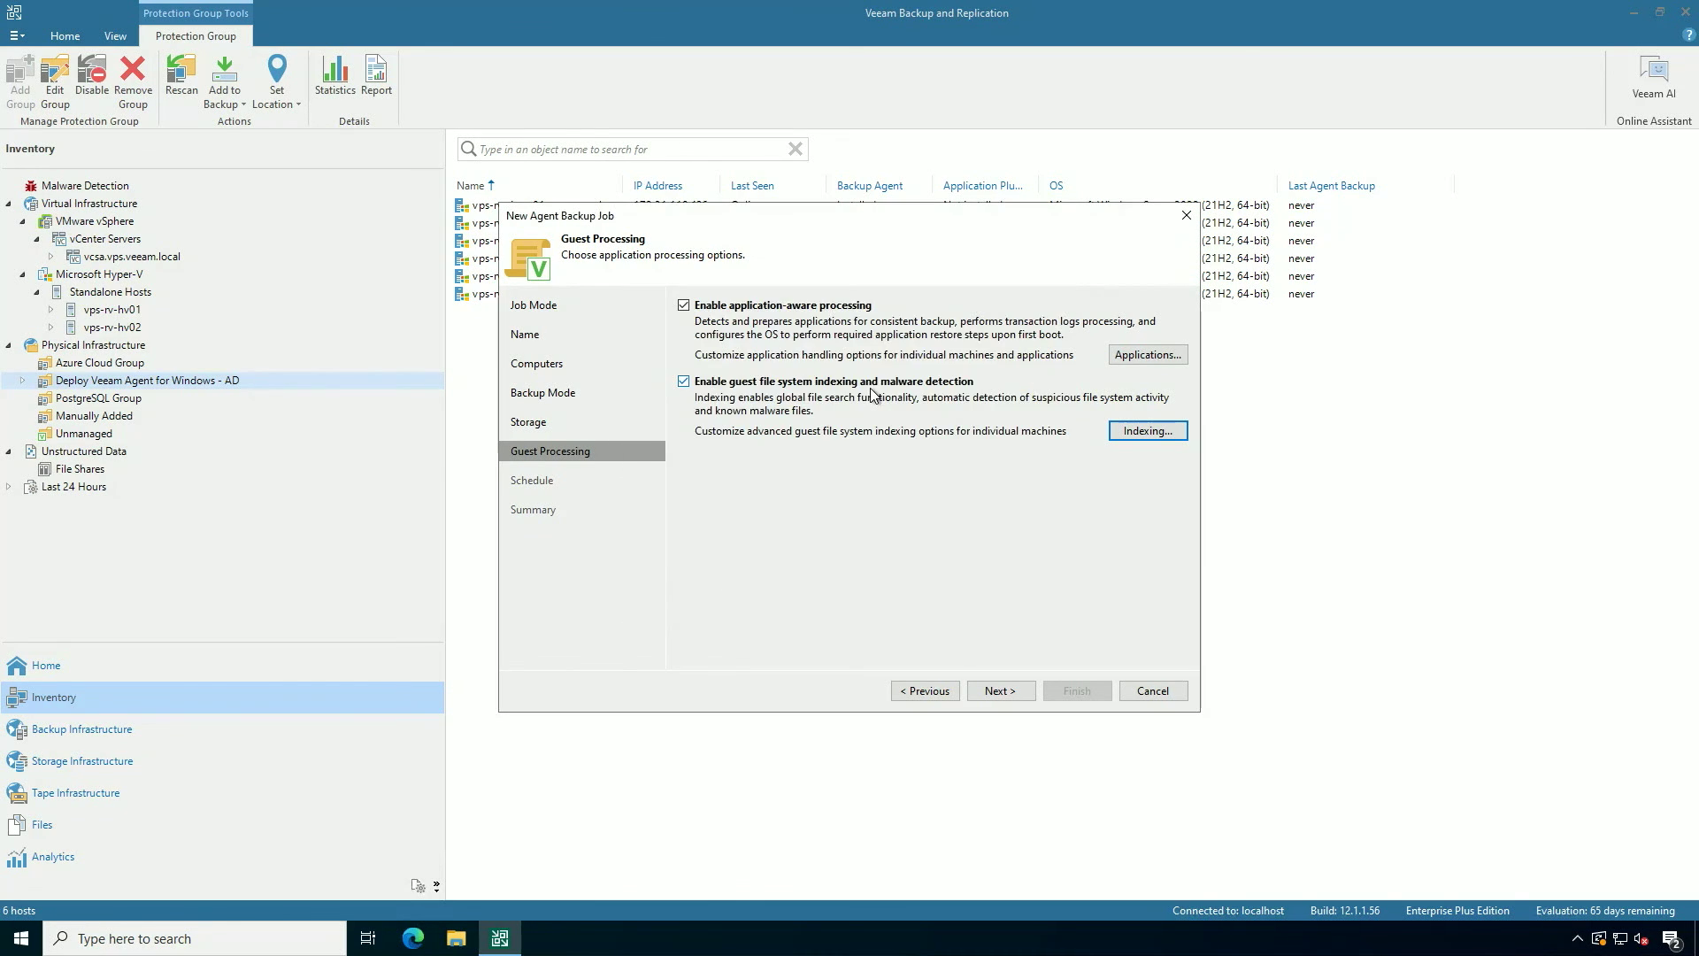
left_click(991, 692)
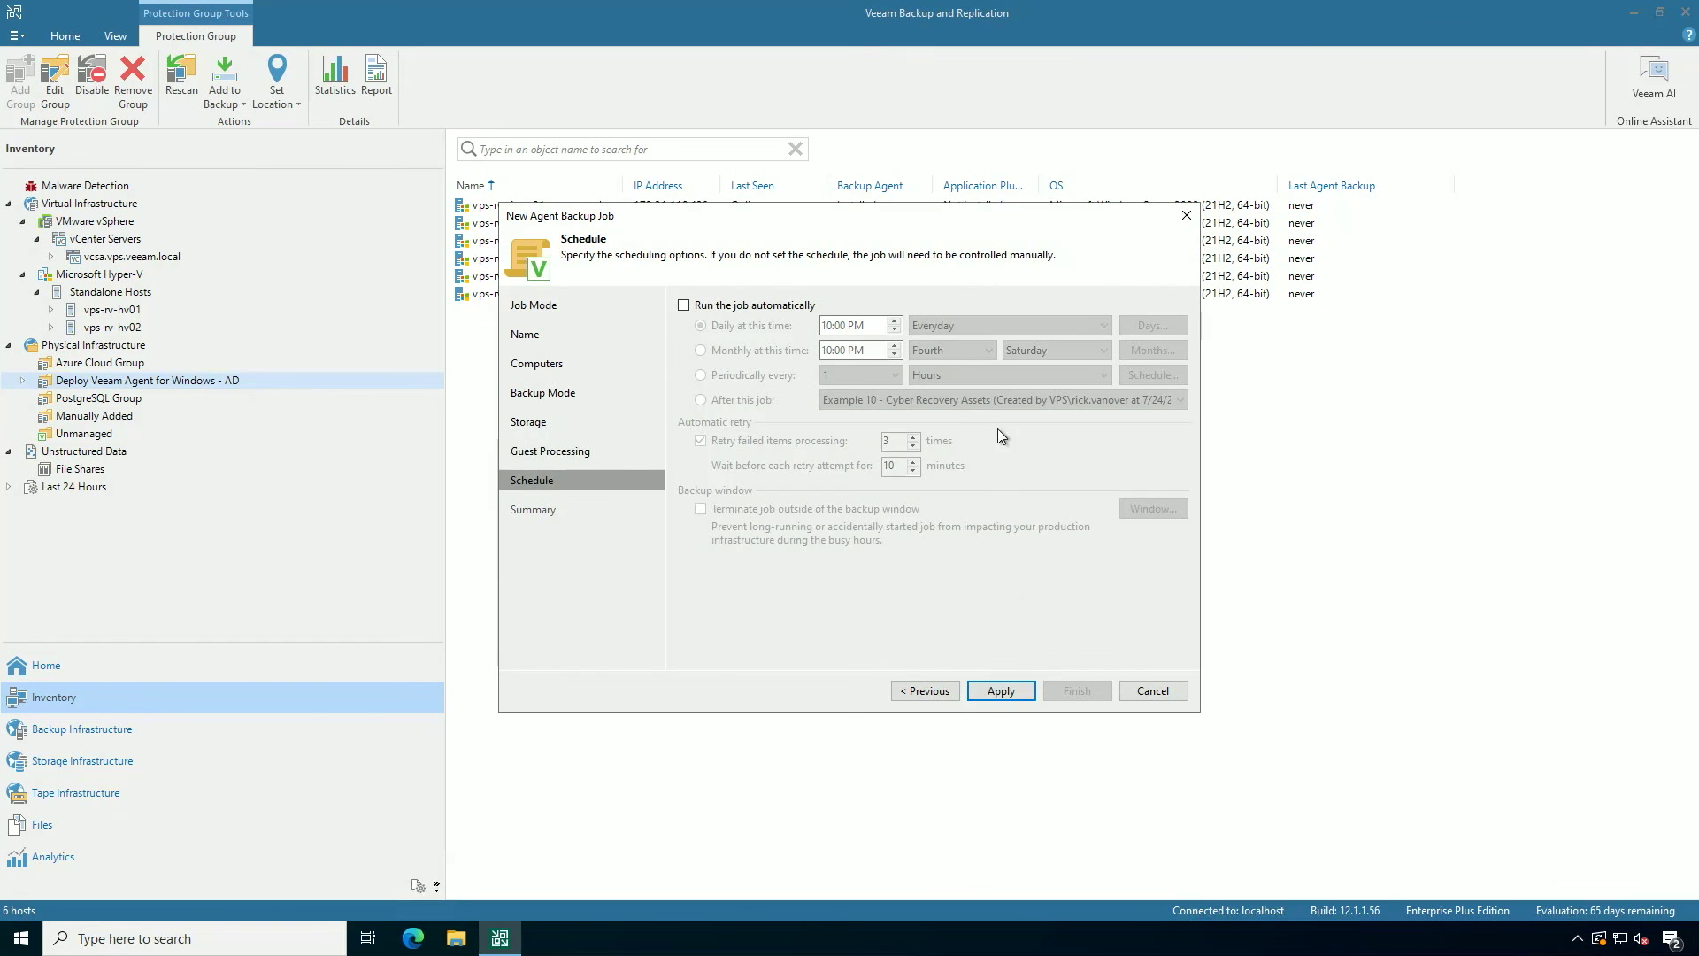
Schedule the job daily at 10:00 PM and finish with it set to run immediately.
left_click(684, 306)
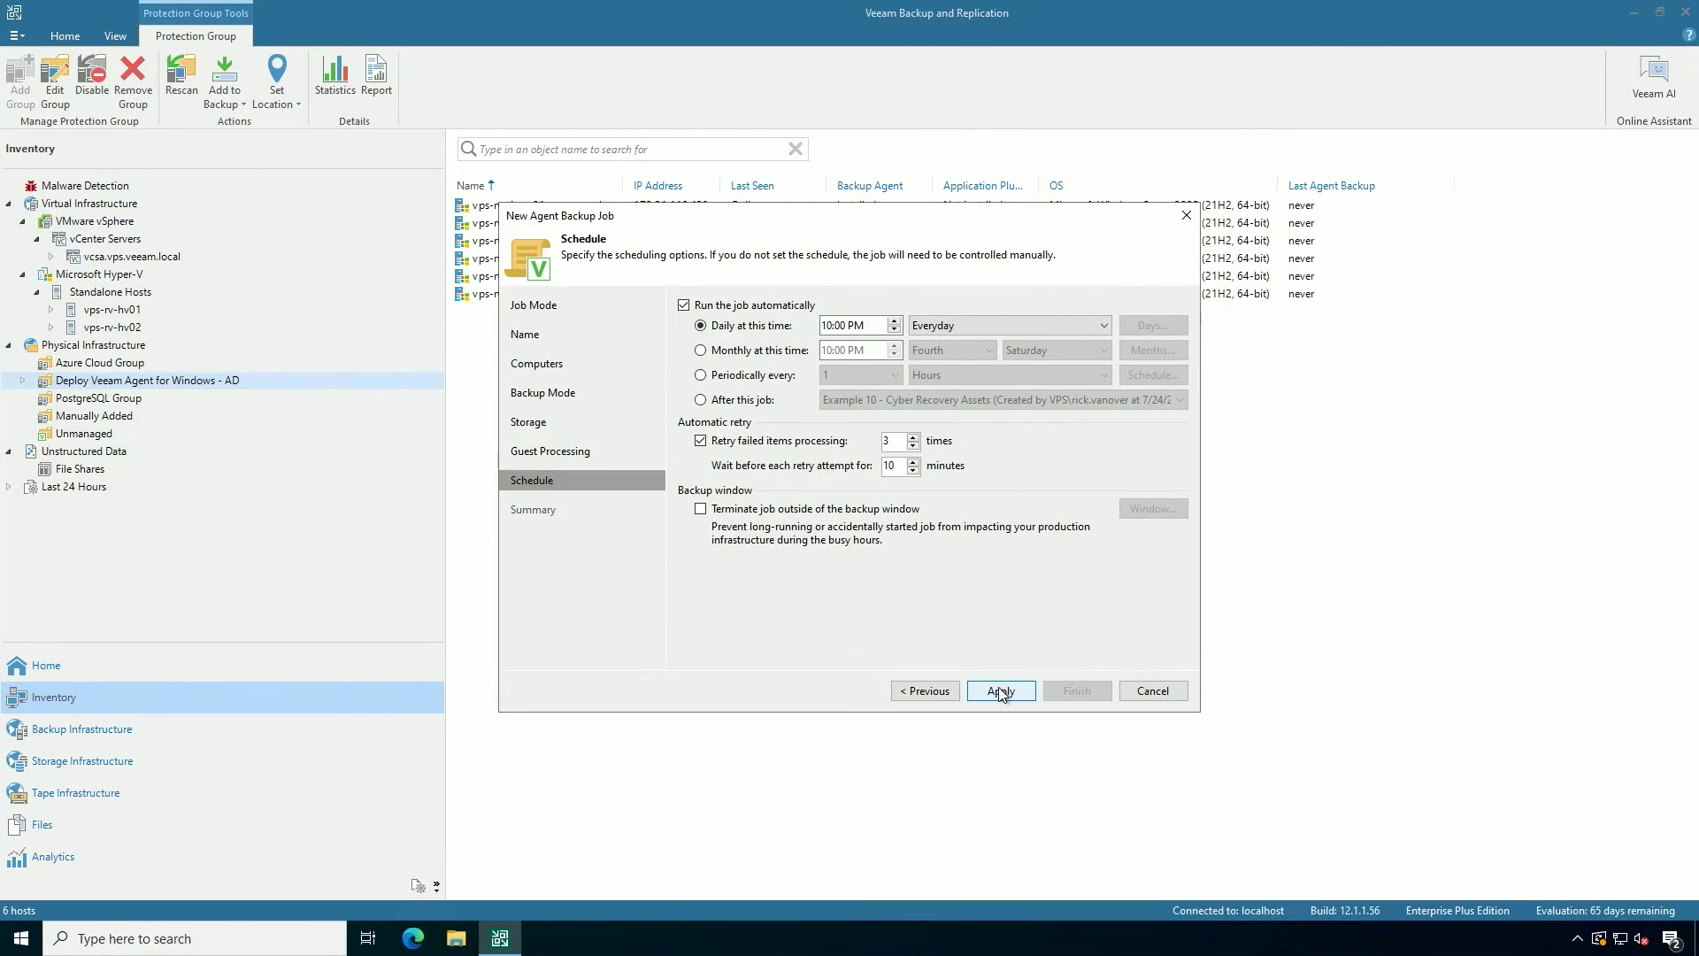
left_click(998, 688)
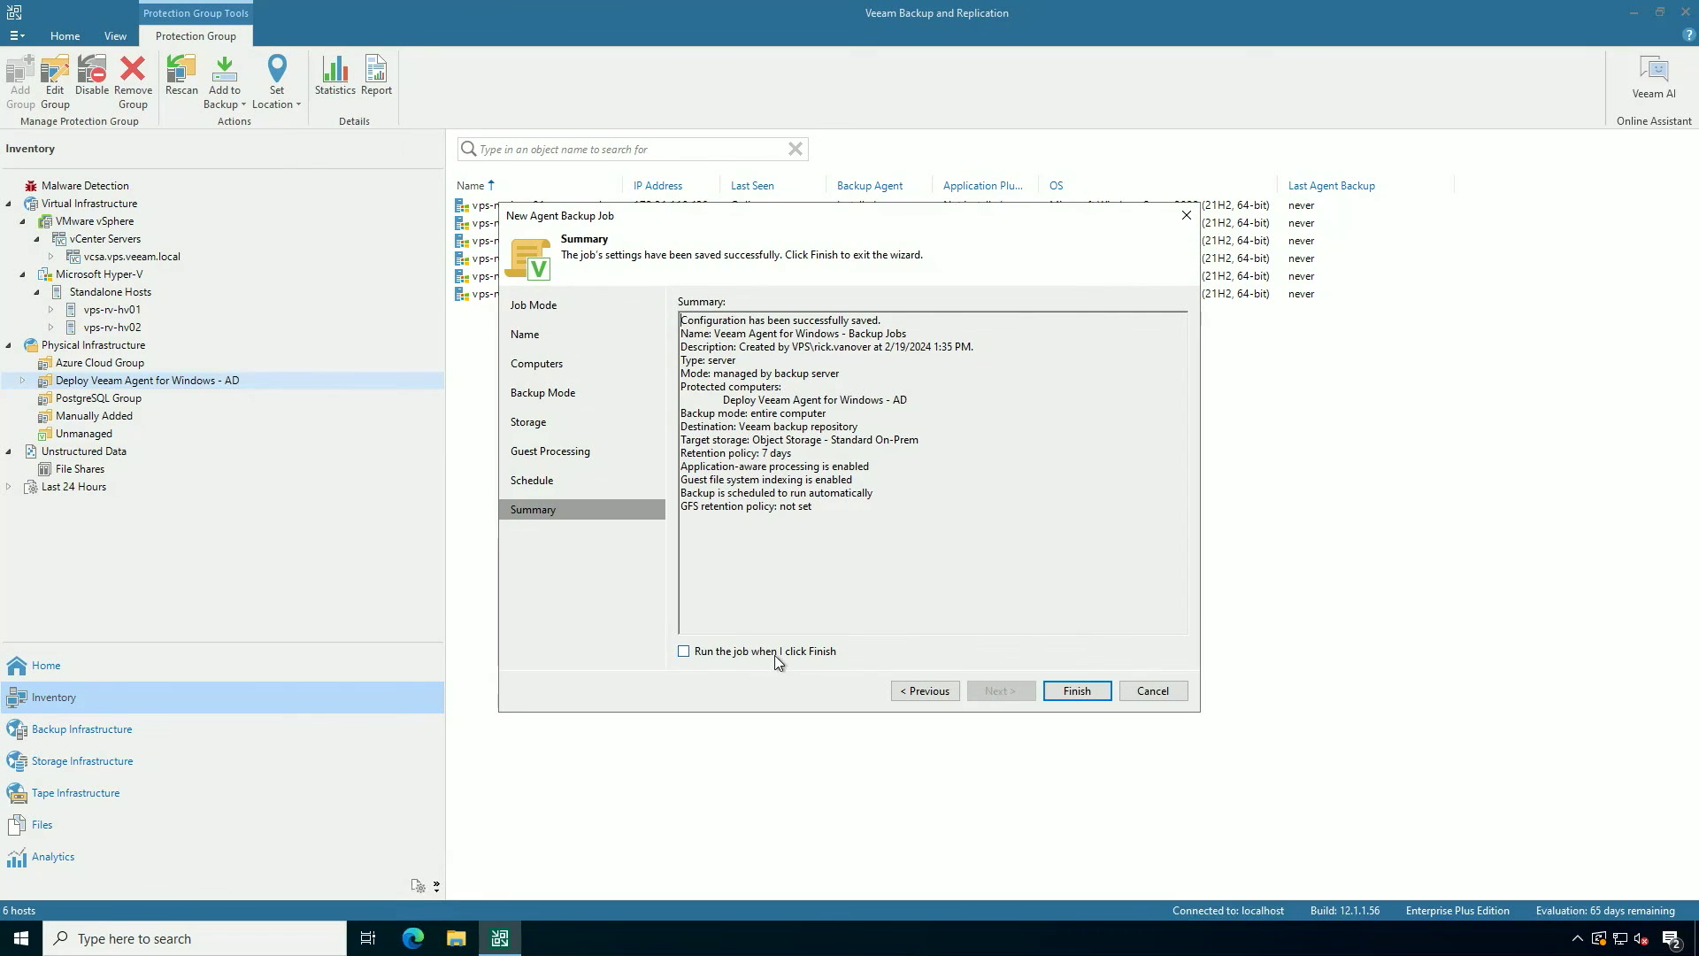
left_click(772, 653)
left_click(1076, 691)
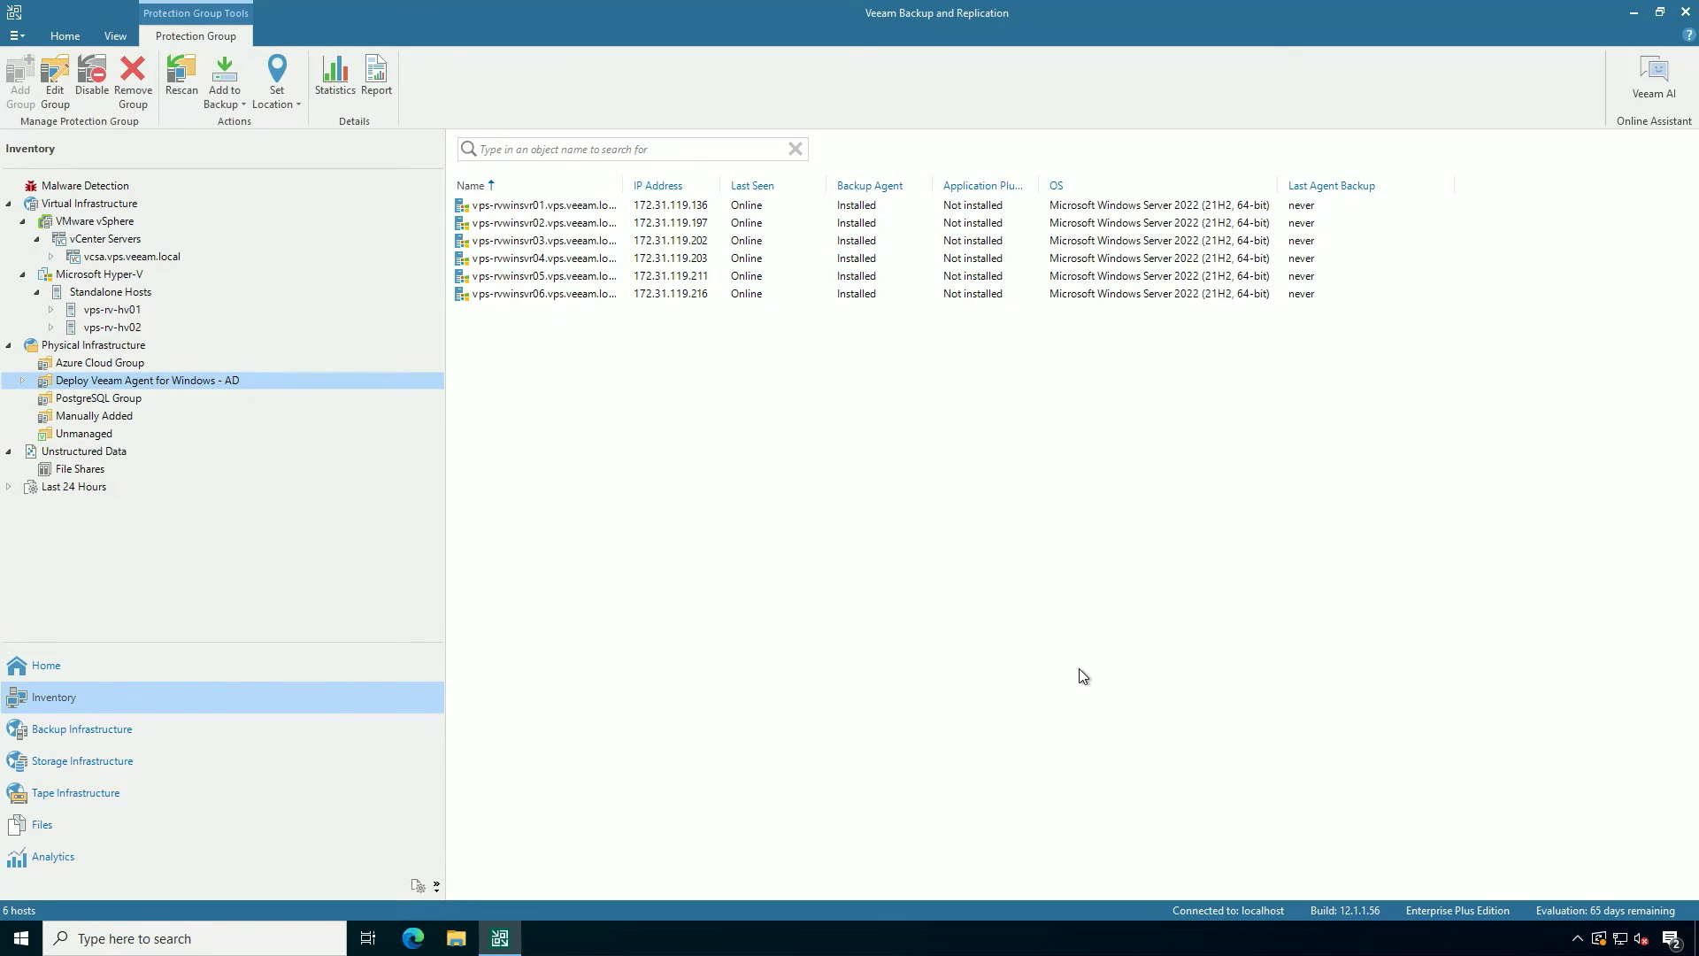
Show Home's Backup jobs list and select the running Veeam Agent for Windows - Backup Jobs job.
left_click(46, 664)
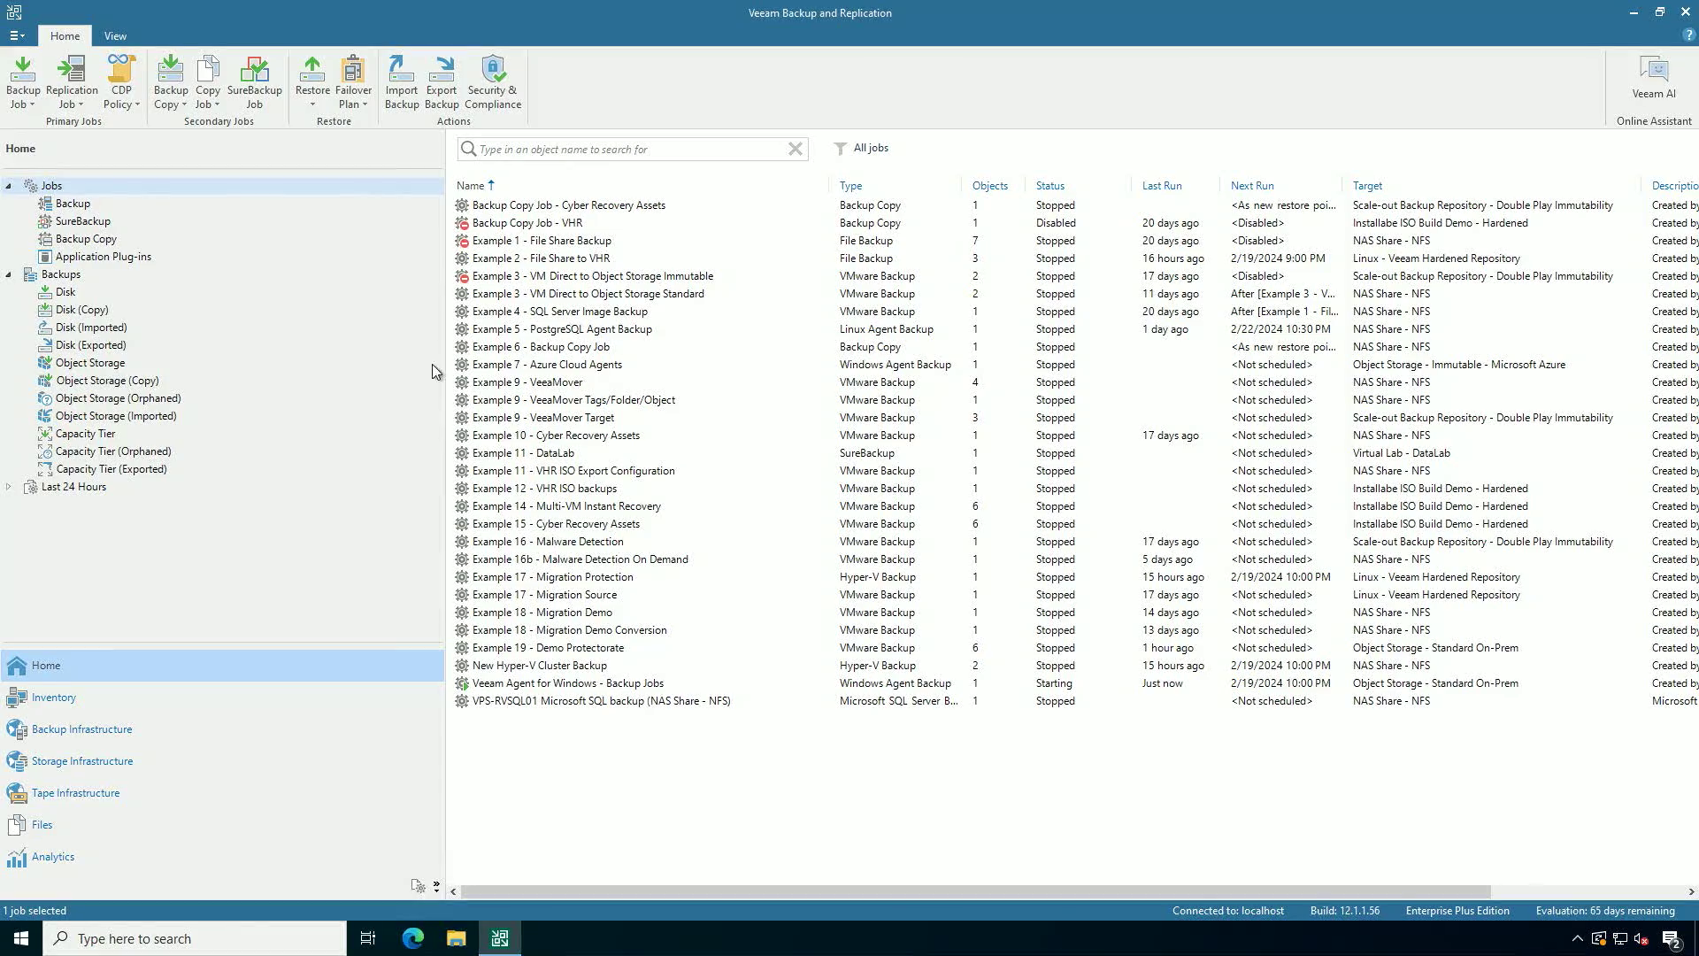
left_click(70, 205)
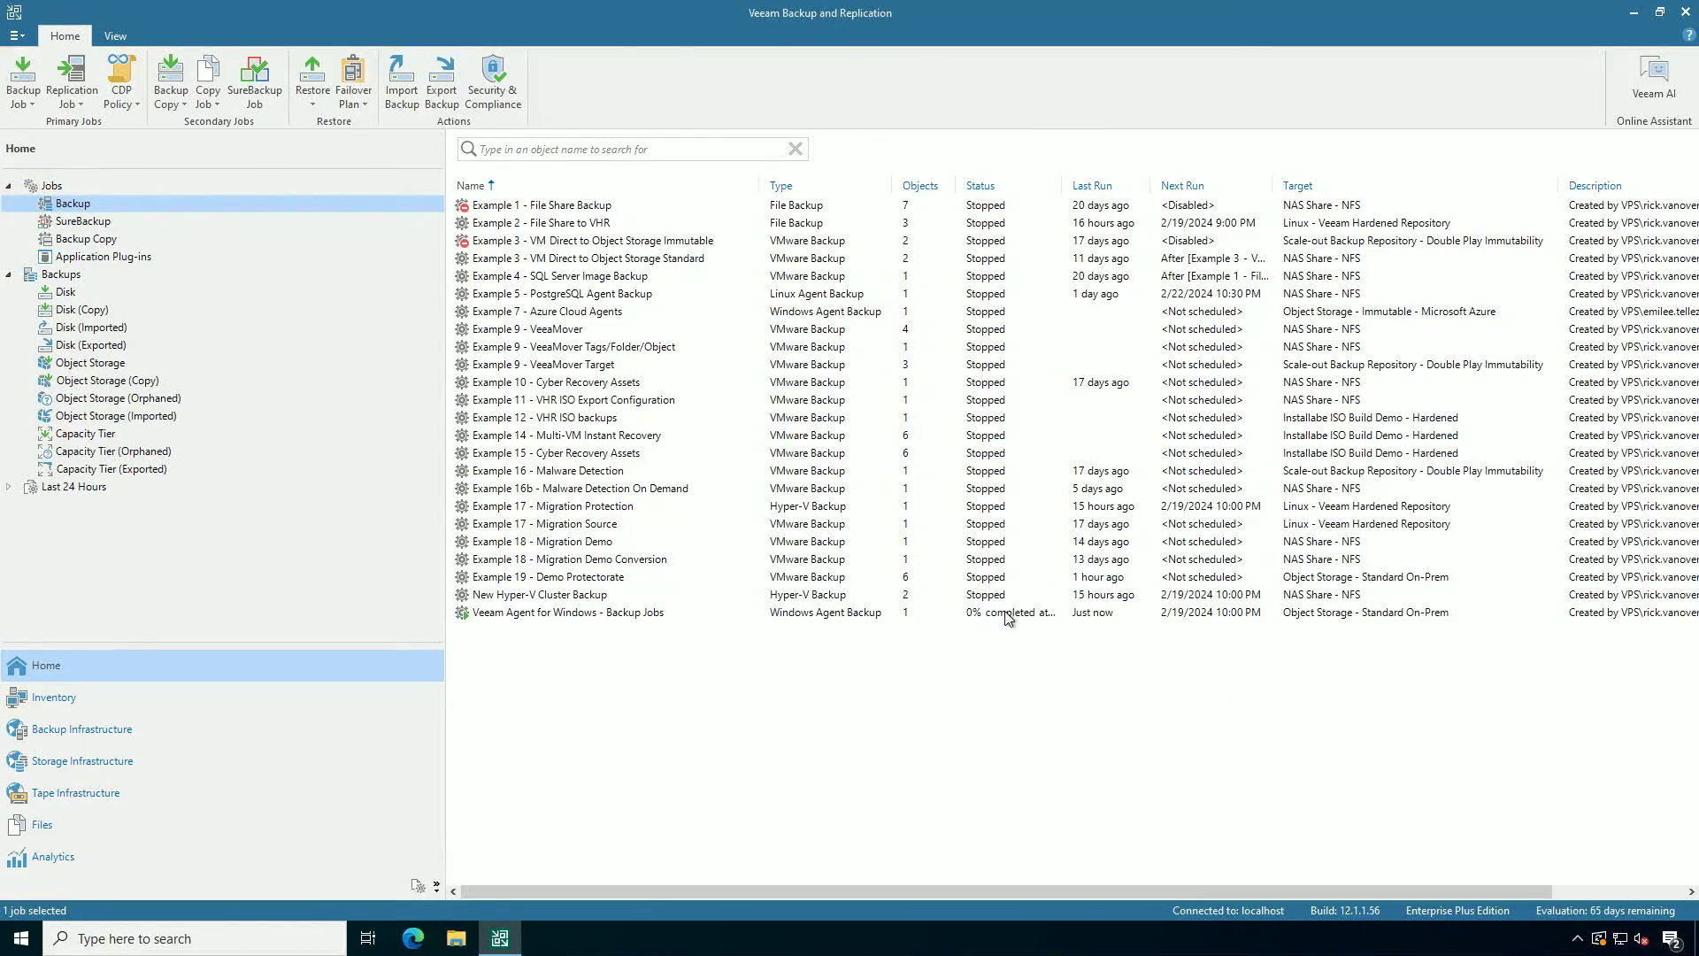
left_click(1007, 612)
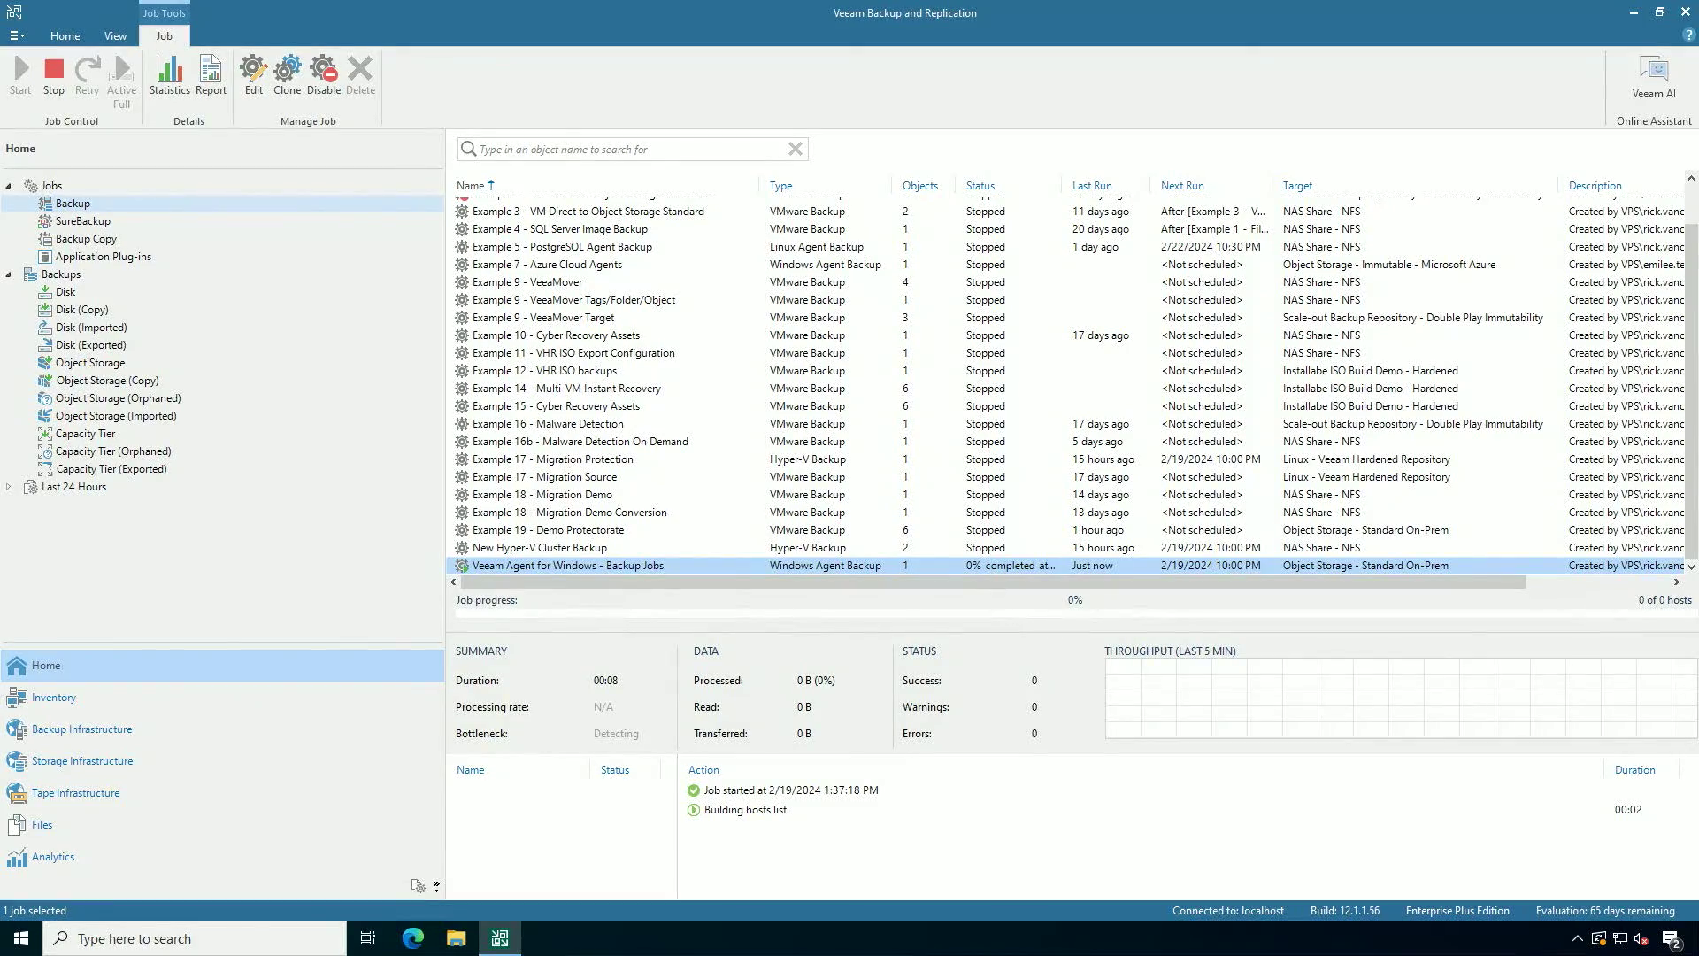